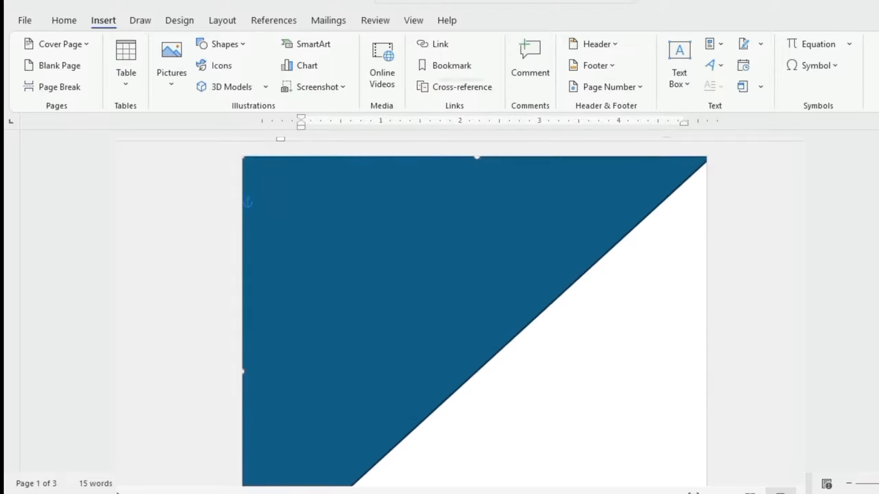
Step: Remove the outline of the blue triangle covering the page's upper-left area and fill it with standard dark red
{"action": "left_click", "coordinate": [274, 269]}
{"action": "left_click", "coordinate": [242, 45]}
{"action": "left_click", "coordinate": [229, 223]}
{"action": "scroll", "coordinate": [229, 223], "scroll_direction": "down", "scroll_amount": 5}
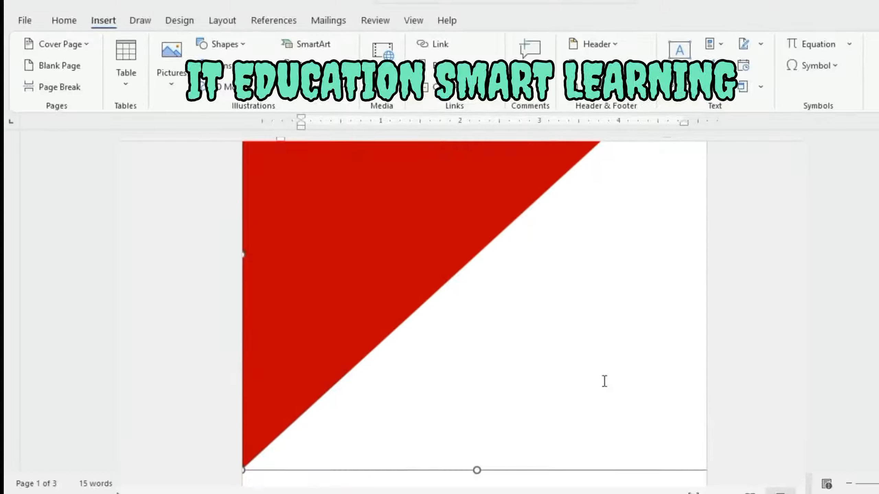
Step: Draw a circle near the triangle's lower corner and move it against the page's left edge
{"action": "left_click", "coordinate": [225, 44]}
{"action": "left_click", "coordinate": [181, 444]}
{"action": "left_click_drag", "start_coordinate": [268, 343], "coordinate": [338, 422]}
{"action": "left_click_drag", "start_coordinate": [318, 391], "coordinate": [273, 381]}
Step: Remove the circle's outline and fill it with the same standard dark red as the triangle
{"action": "left_click", "coordinate": [243, 66]}
{"action": "left_click", "coordinate": [271, 269]}
{"action": "left_click", "coordinate": [243, 45]}
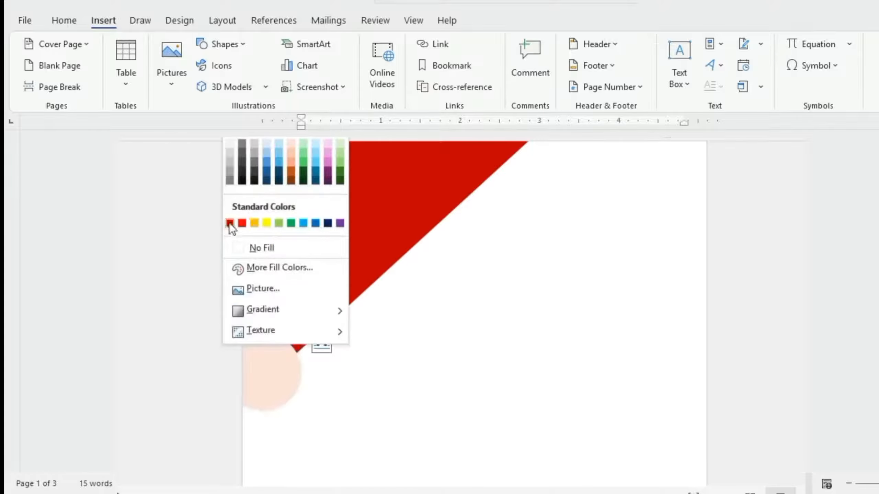
{"action": "left_click", "coordinate": [230, 222]}
Step: Place copies of the red circle along the triangle's diagonal edge to form a scalloped border
{"action": "scroll", "coordinate": [387, 405], "scroll_direction": "up", "scroll_amount": 1}
{"action": "left_click_drag", "start_coordinate": [400, 321], "coordinate": [430, 294]}
{"action": "left_click_drag", "start_coordinate": [429, 294], "coordinate": [459, 271]}
{"action": "left_click", "coordinate": [394, 325]}
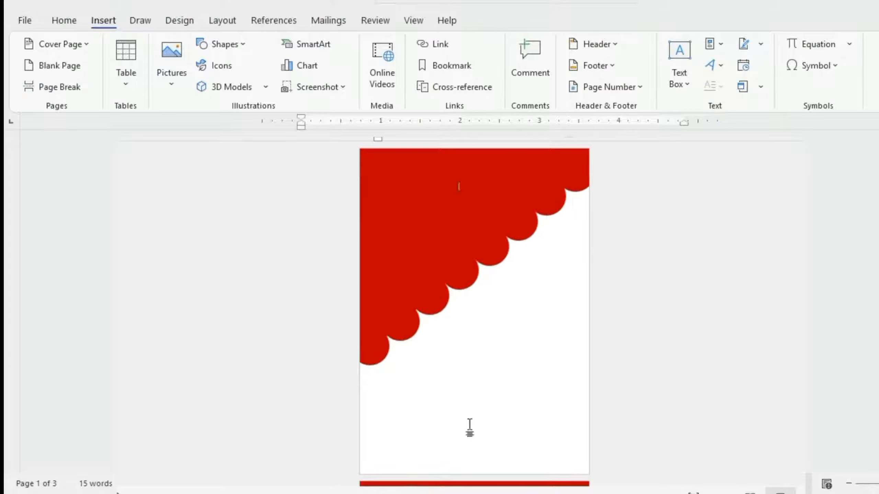
{"action": "left_click", "coordinate": [375, 347]}
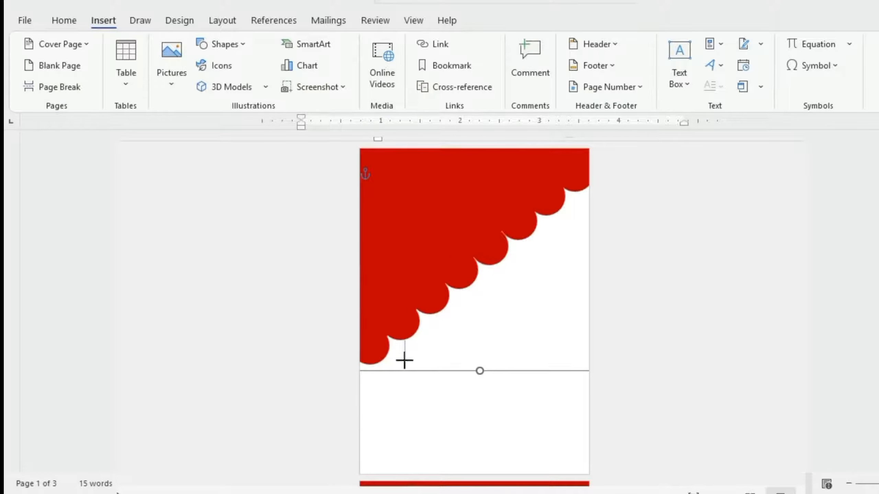
Step: Draw a short vertical black line below the second scallop with a red, outline-free heart hanging from it
{"action": "left_click", "coordinate": [242, 75]}
{"action": "left_click_drag", "start_coordinate": [404, 361], "coordinate": [425, 404]}
{"action": "left_click", "coordinate": [240, 146]}
{"action": "left_click", "coordinate": [242, 74]}
{"action": "mouse_move", "coordinate": [294, 311]}
{"action": "left_click", "coordinate": [425, 407]}
{"action": "left_click", "coordinate": [431, 395]}
Step: Apply the first bevel preset to the red heart
{"action": "left_click", "coordinate": [225, 44]}
{"action": "left_click", "coordinate": [266, 271]}
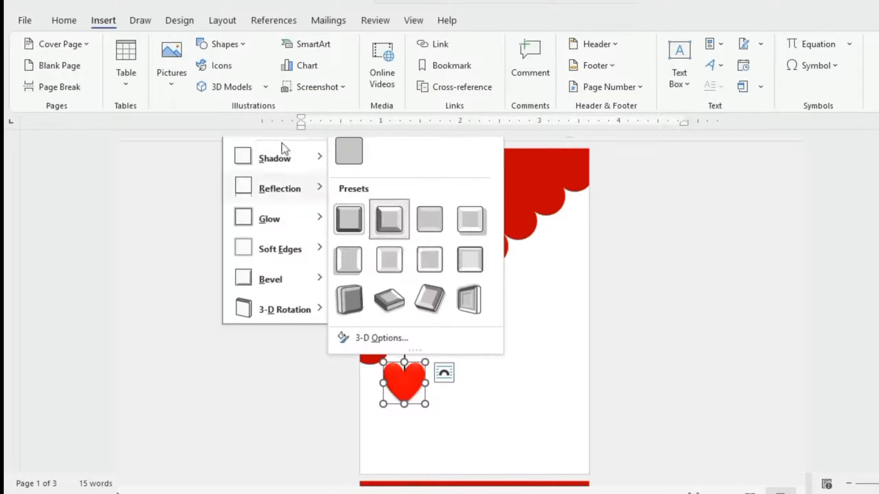
{"action": "left_click", "coordinate": [349, 219]}
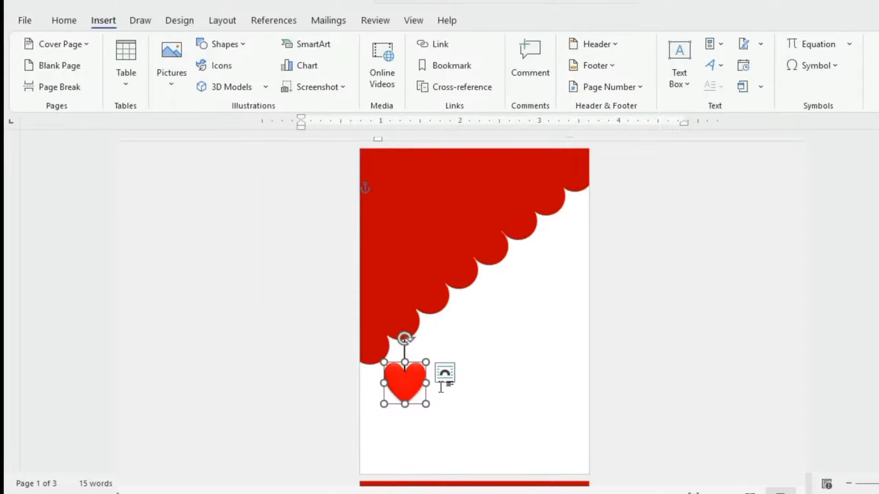
Step: Duplicate the line and heart together and place the copy below the next scallop
{"action": "left_click", "coordinate": [405, 352]}
{"action": "left_click", "coordinate": [413, 387], "text": "shift"}
{"action": "key", "text": "ctrl+d"}
{"action": "left_click_drag", "start_coordinate": [414, 389], "coordinate": [443, 358]}
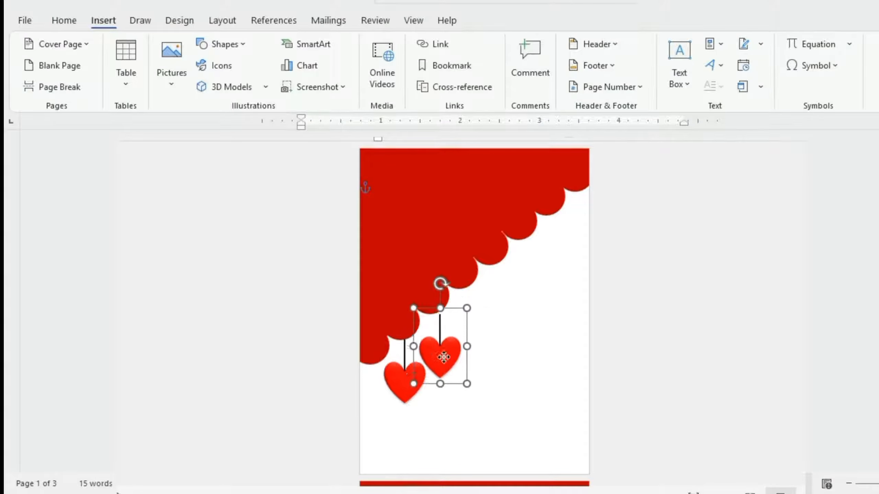
Step: Add four more copies of the hanging heart along the rest of the scalloped edge
{"action": "key", "text": "ctrl+d"}
{"action": "key", "text": "ctrl+d"}
{"action": "key", "text": "ctrl+d"}
{"action": "key", "text": "ctrl+d"}
{"action": "left_click", "coordinate": [504, 437]}
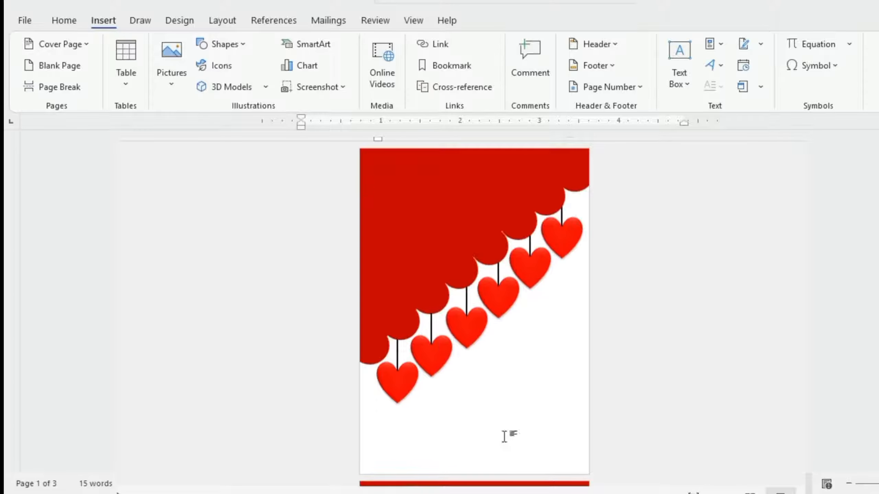
Step: Place a white flower picture in the card's upper-left corner and a gold ball on each scallop
{"action": "right_click", "coordinate": [408, 187]}
{"action": "left_click", "coordinate": [460, 222]}
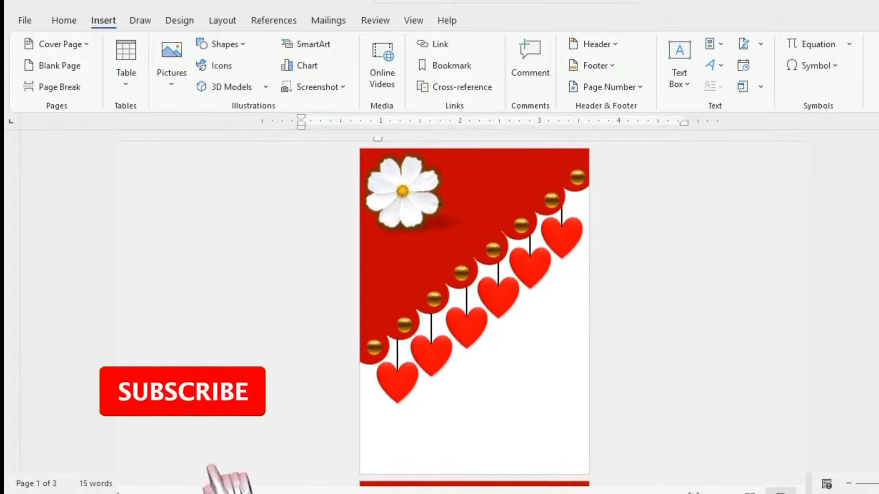
Step: Draw a small white dot on the red area beneath the flower and place duplicates beside it
{"action": "left_click", "coordinate": [227, 44]}
{"action": "left_click", "coordinate": [221, 173]}
{"action": "left_click_drag", "start_coordinate": [376, 259], "coordinate": [382, 266]}
{"action": "key", "text": "ctrl+d"}
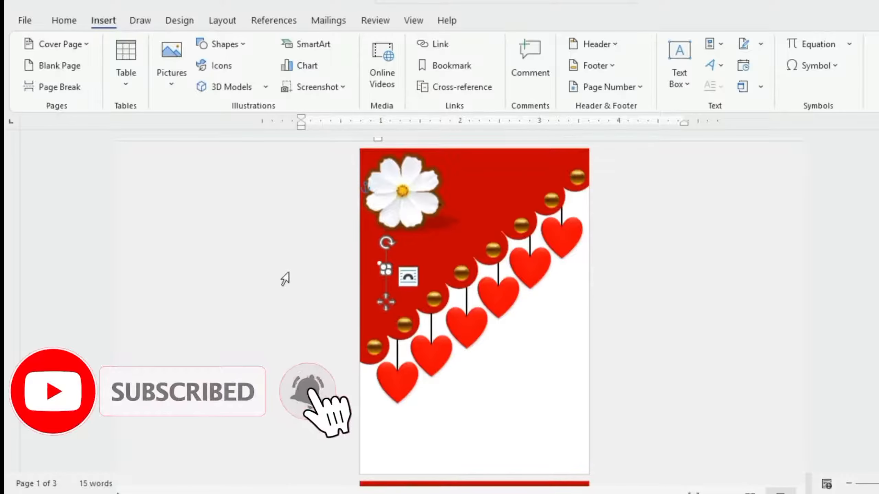
{"action": "key", "text": "Right"}
{"action": "key", "text": "ctrl+d"}
{"action": "key", "text": "Right"}
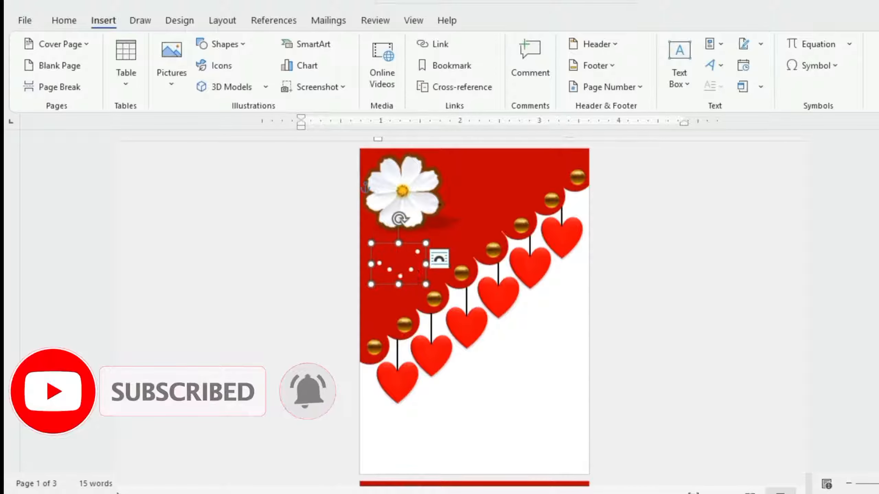
Step: Duplicate the white dots and scatter the copies across the whole red area
{"action": "key", "text": "ctrl+d"}
{"action": "left_click_drag", "start_coordinate": [422, 248], "coordinate": [420, 225]}
{"action": "key", "text": "Left"}
{"action": "key", "text": "ctrl+d"}
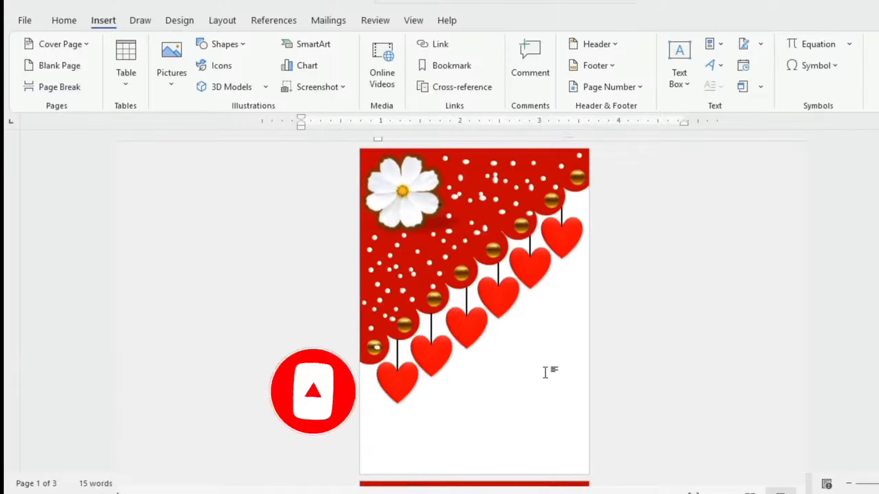
Step: Draw a text box in the card's lower-right area containing the greeting "Happy New year"
{"action": "left_click", "coordinate": [679, 78]}
{"action": "left_click", "coordinate": [698, 425]}
{"action": "left_click_drag", "start_coordinate": [489, 371], "coordinate": [559, 471]}
{"action": "type", "text": "Happy"}
{"action": "key", "text": "Return"}
{"action": "type", "text": "New year"}
Step: Format the greeting text in a brush script font at size 48 and center it
{"action": "key", "text": "ctrl+a"}
{"action": "left_click", "coordinate": [176, 48]}
{"action": "left_click", "coordinate": [120, 223]}
{"action": "left_click", "coordinate": [205, 48]}
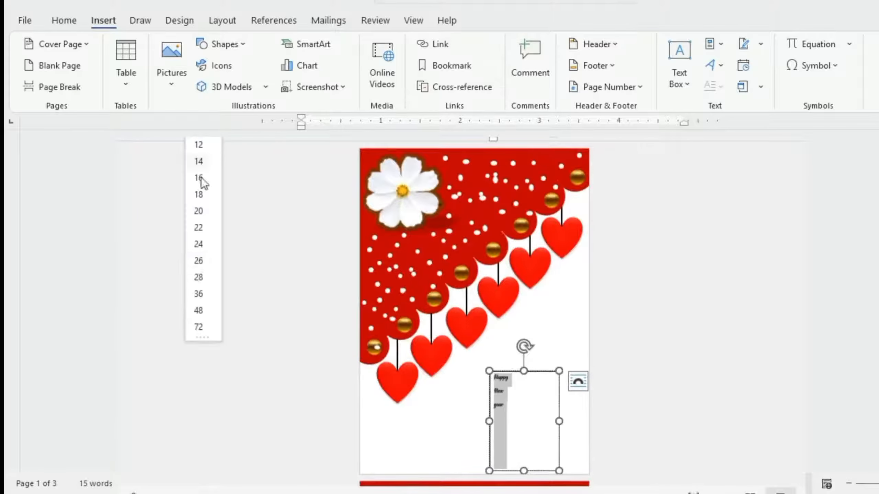
{"action": "left_click", "coordinate": [199, 314]}
{"action": "key", "text": "ctrl+e"}
Step: Make the greeting text box wider and taller and tilt it counter-clockwise
{"action": "left_click_drag", "start_coordinate": [559, 421], "coordinate": [576, 422]}
{"action": "left_click_drag", "start_coordinate": [533, 371], "coordinate": [533, 339]}
{"action": "mouse_move", "coordinate": [533, 314]}
{"action": "left_mouse_down"}
{"action": "mouse_move", "coordinate": [499, 318]}
{"action": "mouse_move", "coordinate": [507, 344]}
{"action": "mouse_move", "coordinate": [526, 345]}
{"action": "mouse_move", "coordinate": [529, 325]}
{"action": "left_mouse_up"}
Step: Copy the greeting text box to the card's lower-left area and replace its text with "2025"
{"action": "left_click_drag", "start_coordinate": [546, 351], "coordinate": [442, 356]}
{"action": "key", "text": "ctrl+a"}
{"action": "type", "text": "2025"}
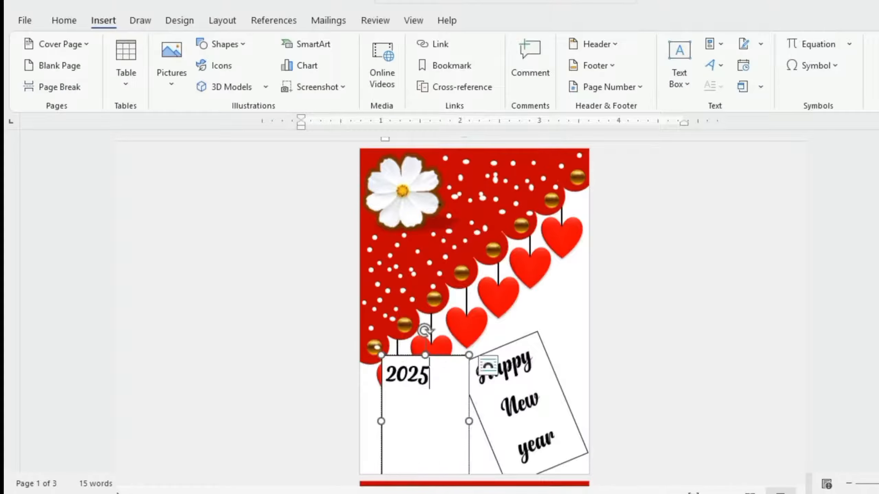
Step: Set the "2025" text to size 72 and switch it to a heavy serif font
{"action": "key", "text": "ctrl+a"}
{"action": "left_click", "coordinate": [199, 330]}
{"action": "left_click", "coordinate": [177, 47]}
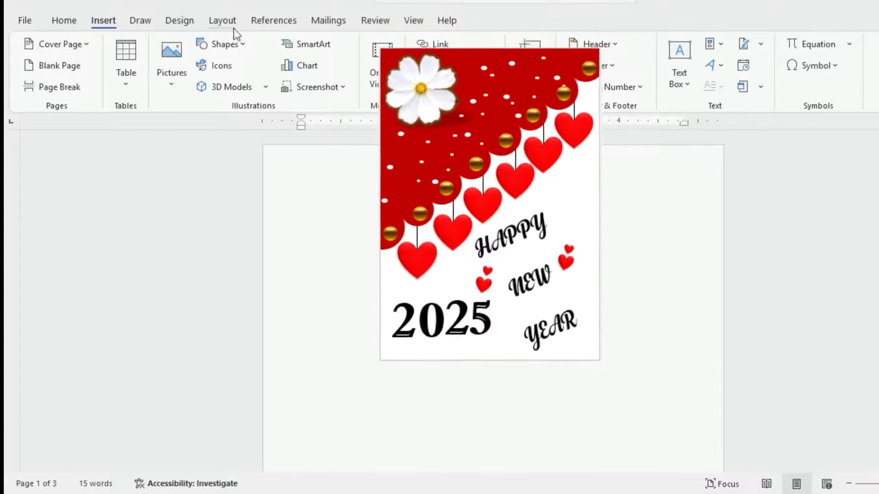
Step: Set the blank document's paper size to A5 and its margins to Narrow
{"action": "left_click", "coordinate": [226, 22]}
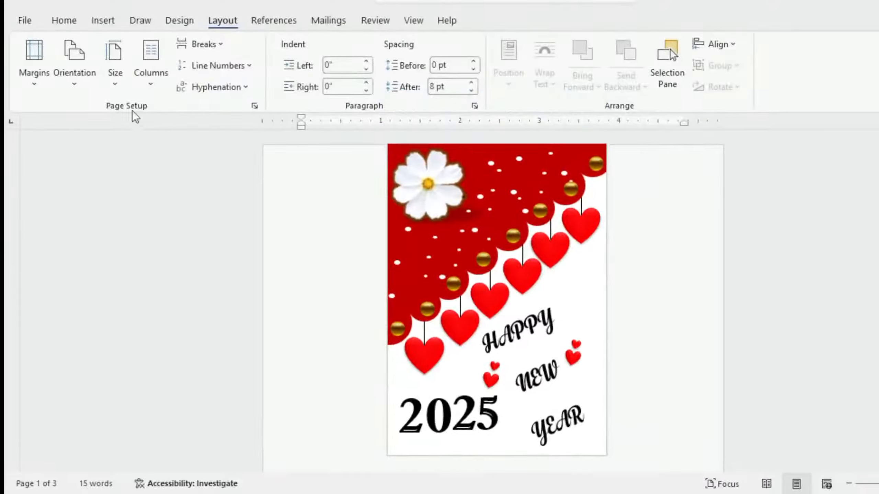
{"action": "left_click", "coordinate": [115, 88]}
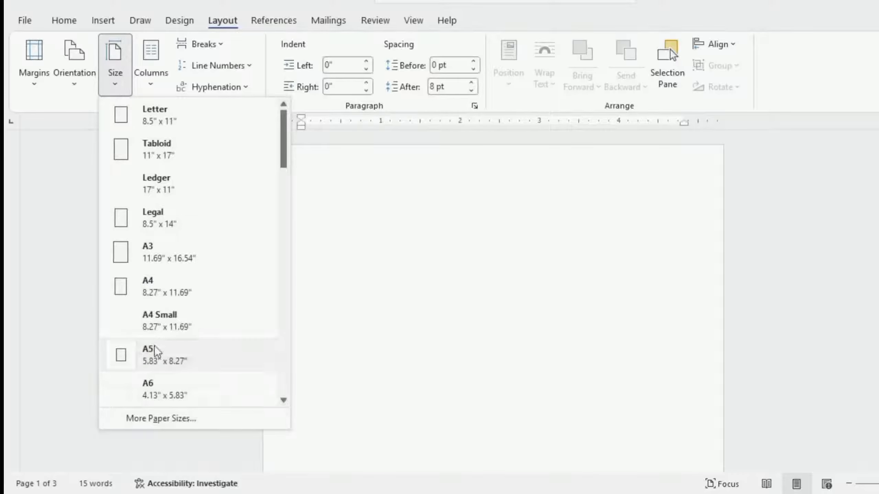
{"action": "left_click", "coordinate": [155, 361]}
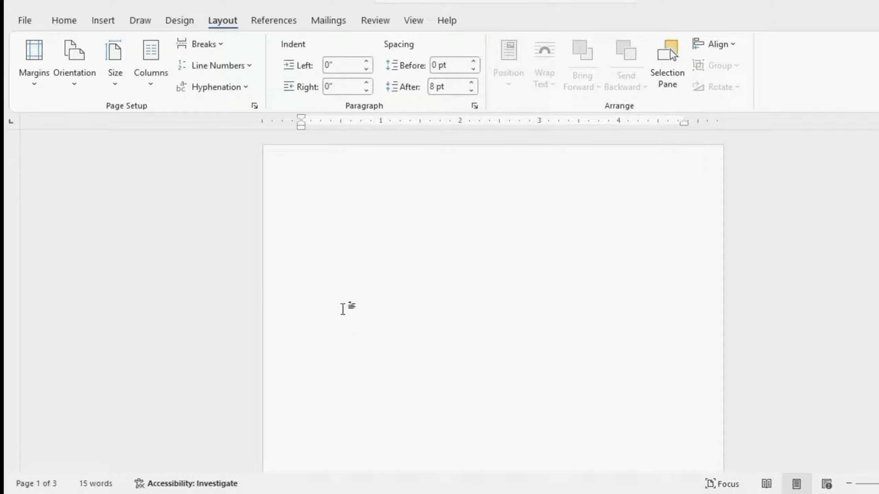
{"action": "left_click", "coordinate": [35, 83]}
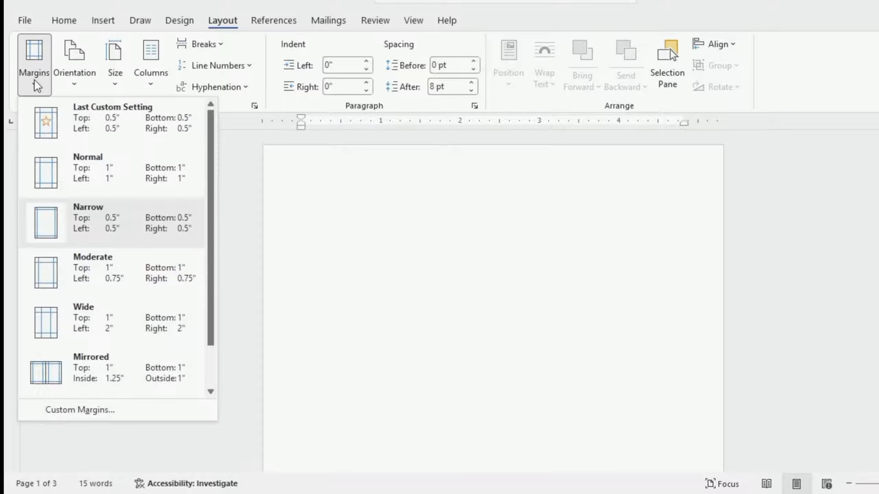
{"action": "left_click", "coordinate": [102, 215]}
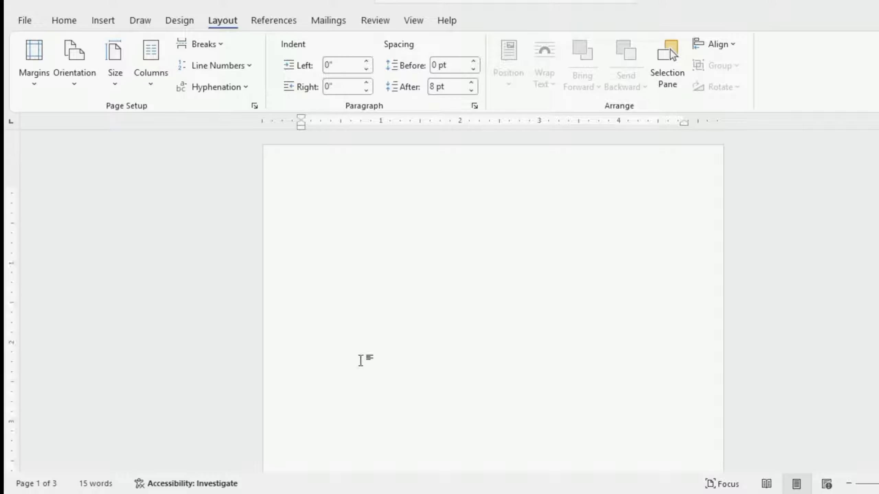
Step: Draw a right triangle about 3.87" high and 4.63" wide from the page's upper-left corner
{"action": "left_click", "coordinate": [103, 21]}
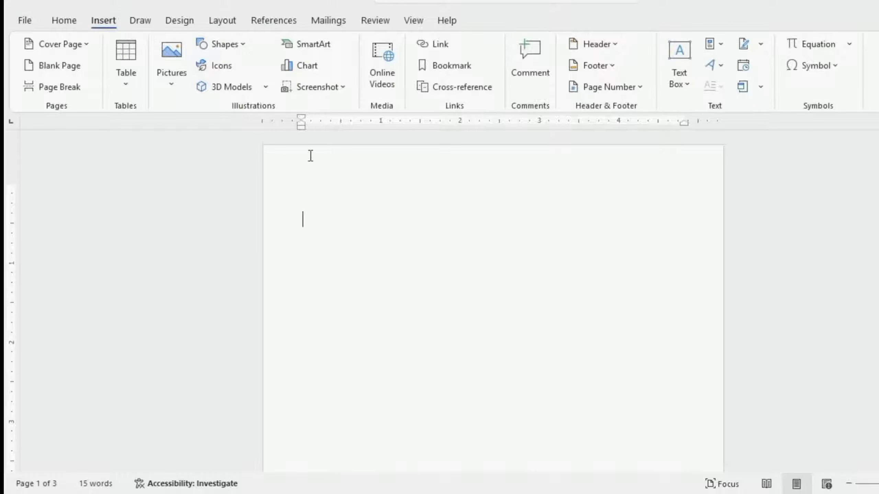
{"action": "left_click", "coordinate": [234, 48]}
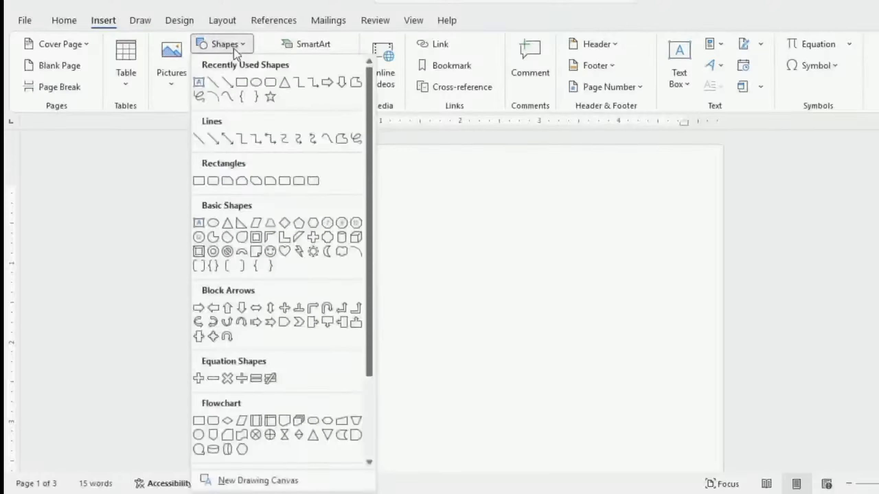
{"action": "left_click", "coordinate": [241, 228]}
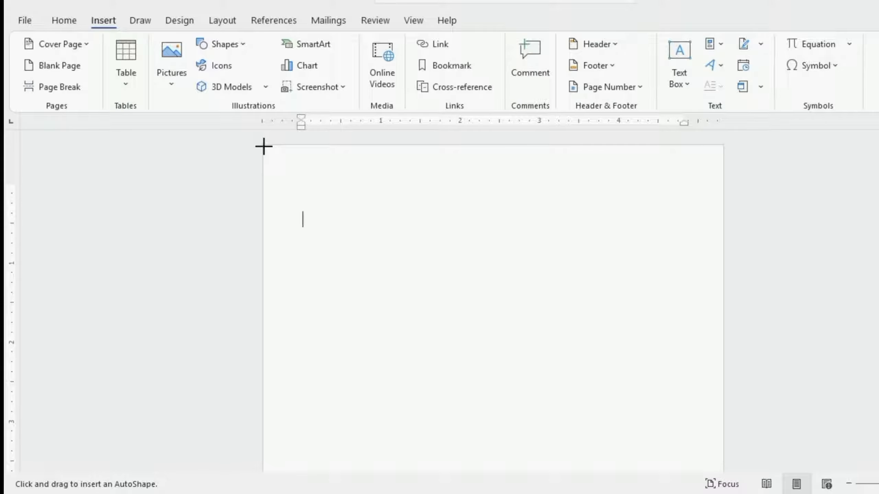
{"action": "left_click_drag", "start_coordinate": [264, 146], "coordinate": [631, 452]}
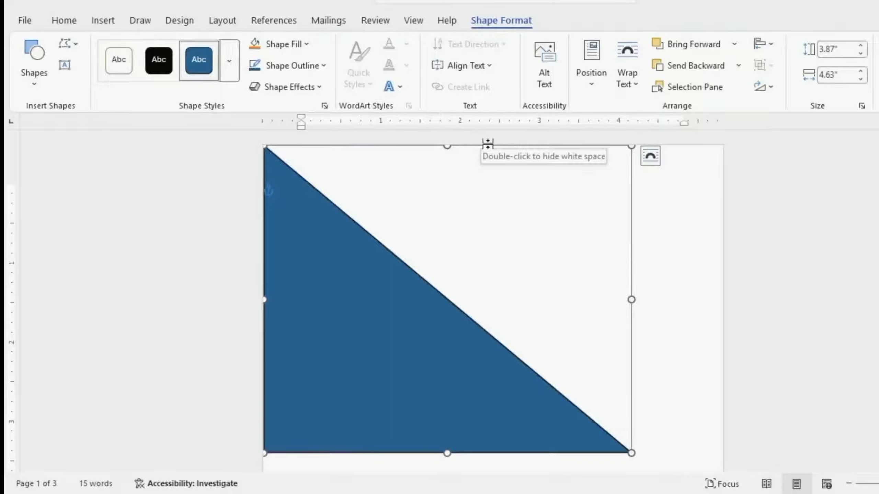
Step: Rotate the triangle 90 degrees clockwise and move it back into the page's upper-left corner
{"action": "left_click_drag", "start_coordinate": [495, 174], "coordinate": [657, 355]}
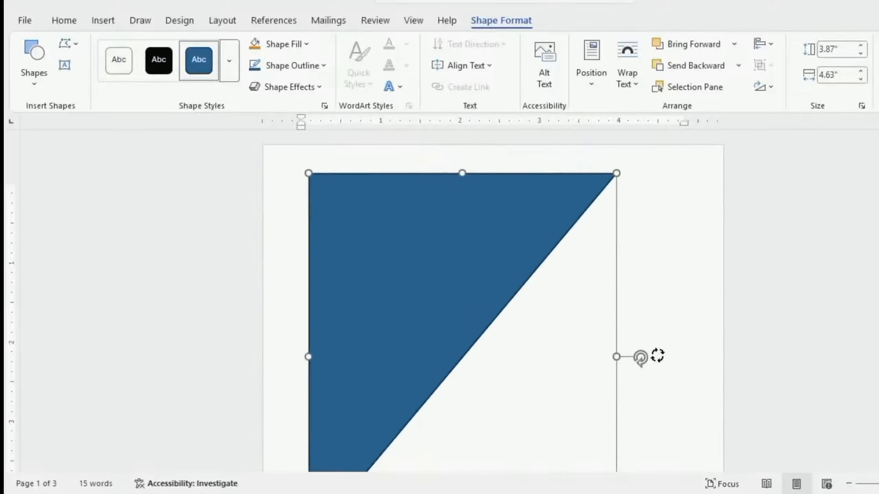
{"action": "left_click_drag", "start_coordinate": [394, 236], "coordinate": [348, 206]}
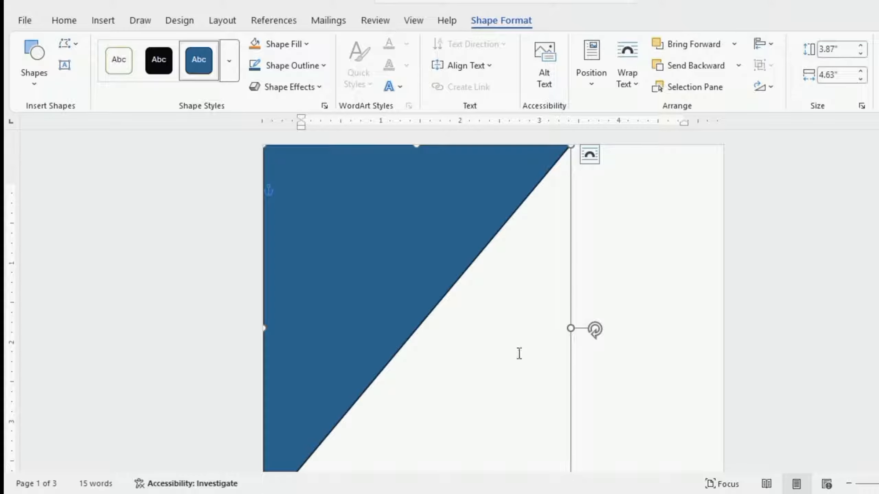
Step: Stretch the triangle across the full page width and further down the page, to about 5.87" by 5.38"
{"action": "left_click_drag", "start_coordinate": [569, 328], "coordinate": [728, 365]}
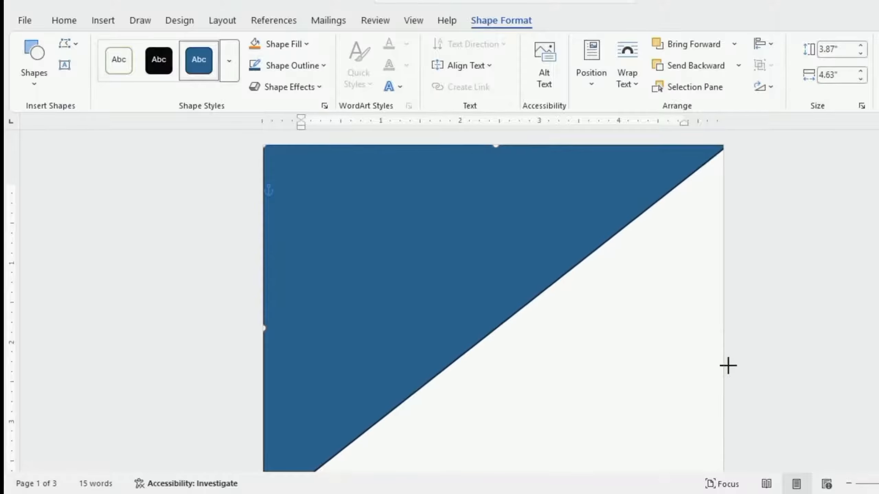
{"action": "scroll", "coordinate": [637, 357], "scroll_direction": "down", "scroll_amount": 2}
{"action": "scroll", "coordinate": [496, 408], "scroll_direction": "up", "scroll_amount": 4}
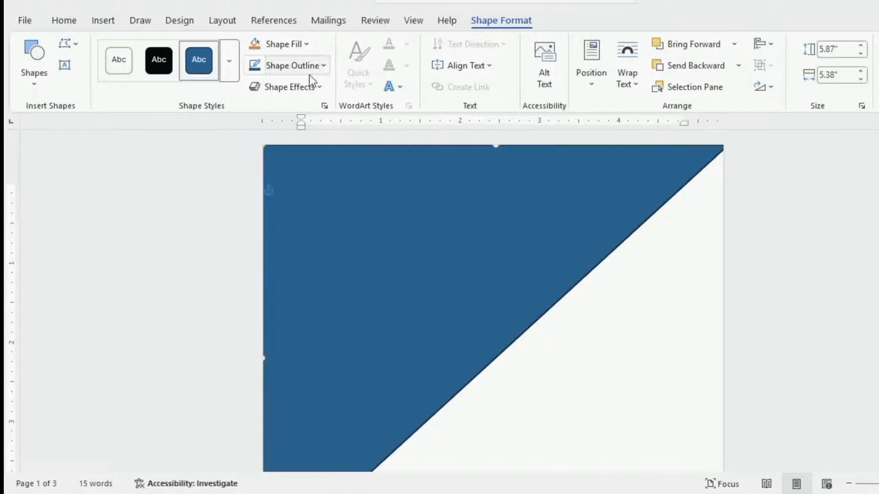
Step: Remove the triangle's outline and fill it with the standard color Dark Red
{"action": "left_click", "coordinate": [321, 66]}
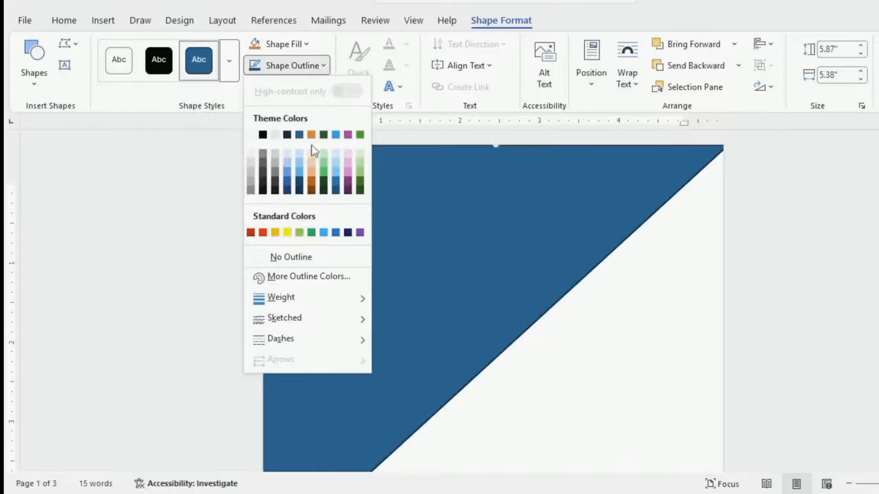
{"action": "left_click", "coordinate": [295, 256]}
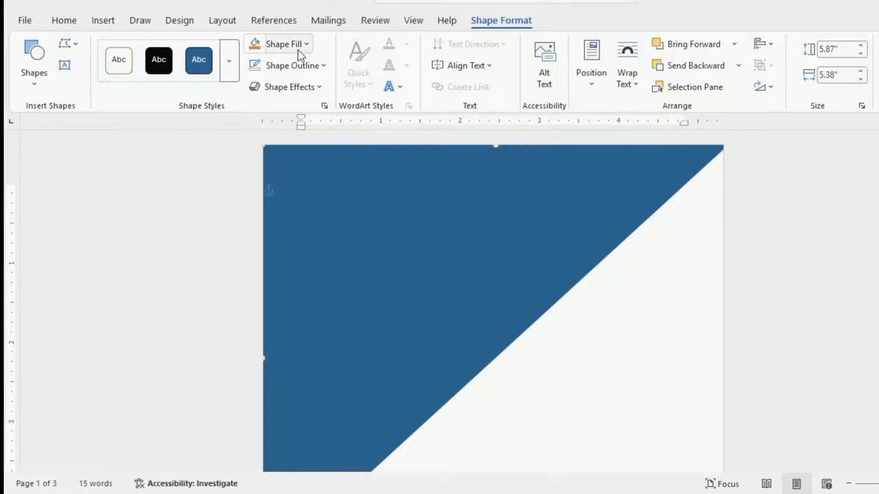
{"action": "left_click", "coordinate": [308, 45]}
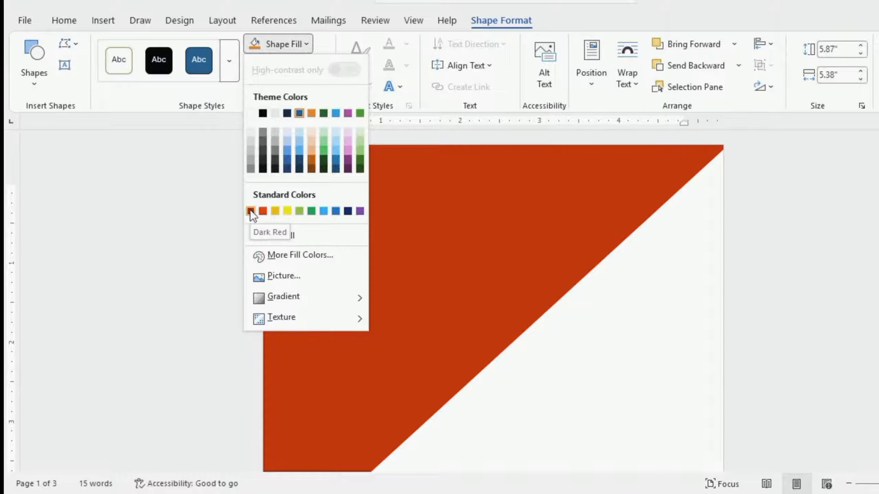
{"action": "left_click", "coordinate": [250, 211]}
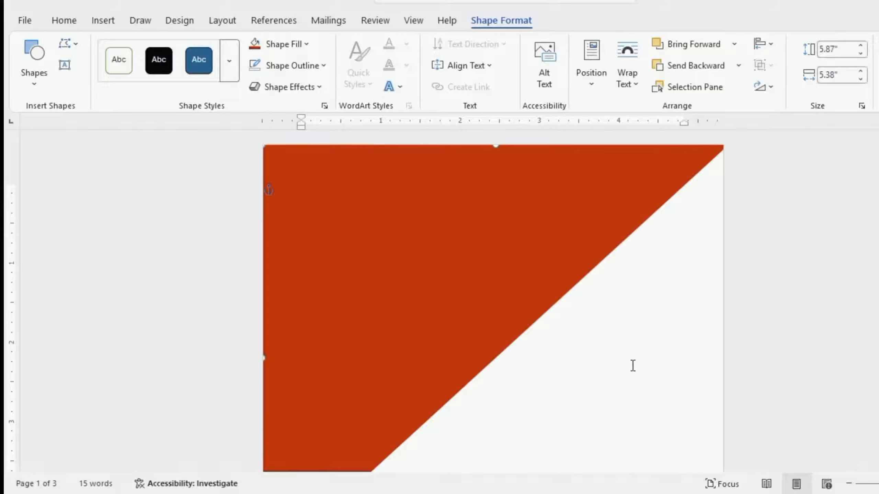
{"action": "scroll", "coordinate": [632, 364], "scroll_direction": "down", "scroll_amount": 5}
{"action": "scroll", "coordinate": [632, 365], "scroll_direction": "up", "scroll_amount": 1}
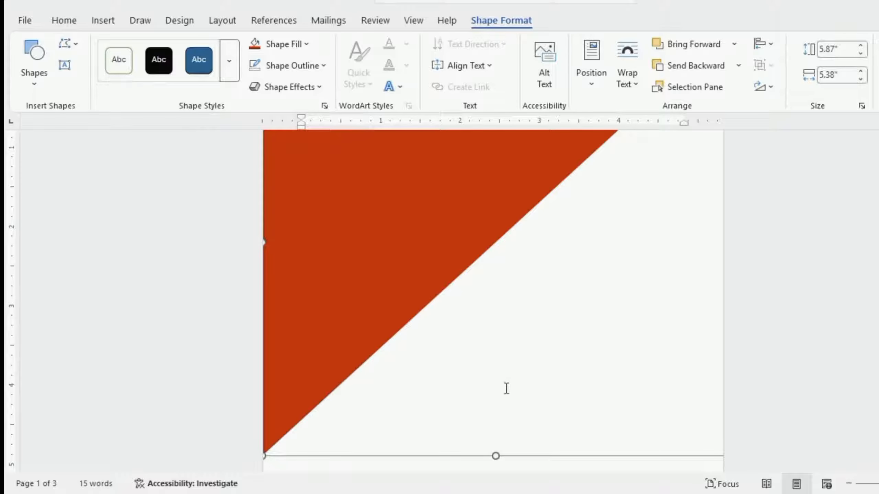
{"action": "scroll", "coordinate": [506, 388], "scroll_direction": "up", "scroll_amount": 3}
{"action": "scroll", "coordinate": [507, 390], "scroll_direction": "down", "scroll_amount": 3}
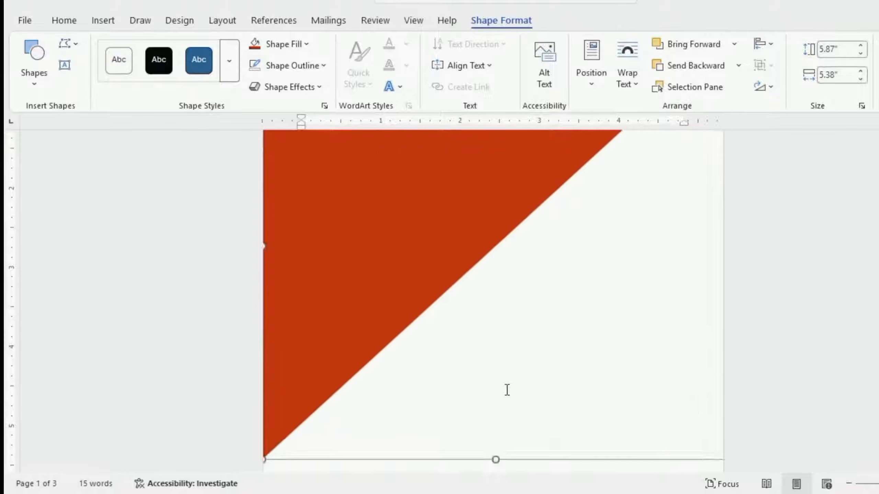
{"action": "scroll", "coordinate": [507, 390], "scroll_direction": "down", "scroll_amount": 1}
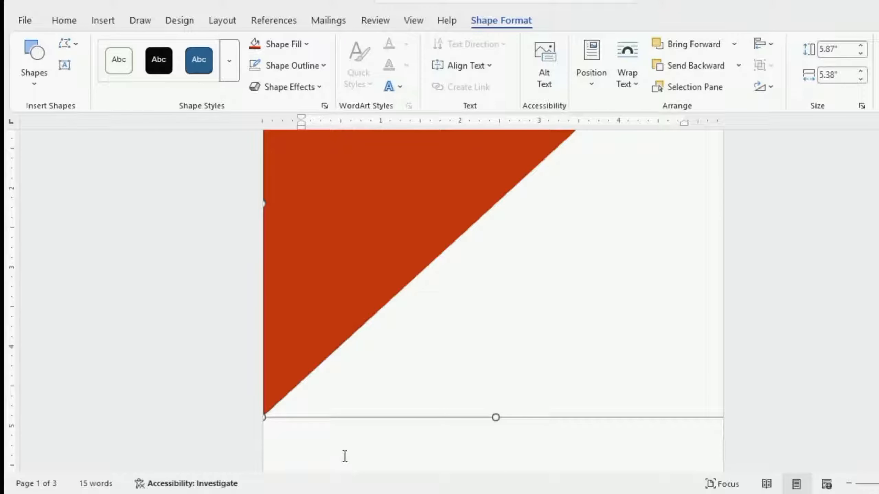
Step: Draw a circle about 0.97" across and place it over the triangle's lower tip, overlapping the page's left edge
{"action": "left_click", "coordinate": [96, 21]}
{"action": "left_click", "coordinate": [315, 454]}
{"action": "scroll", "coordinate": [314, 455], "scroll_direction": "up", "scroll_amount": 2}
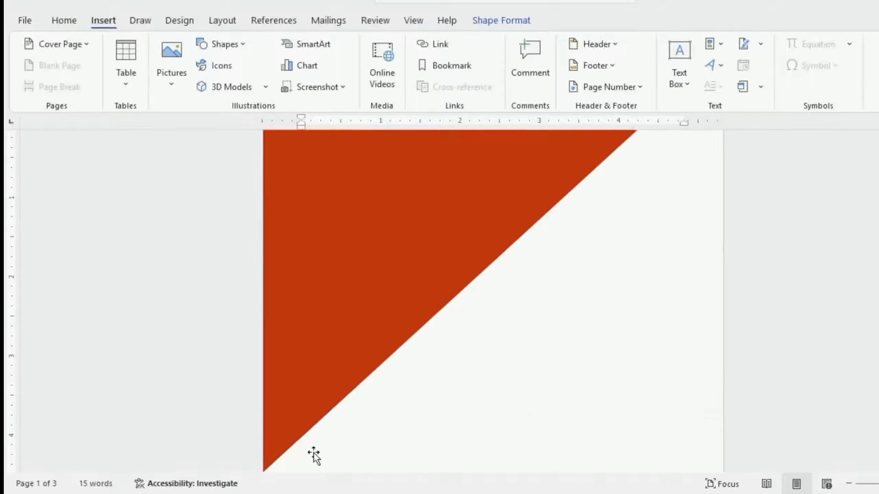
{"action": "scroll", "coordinate": [329, 386], "scroll_direction": "down", "scroll_amount": 3}
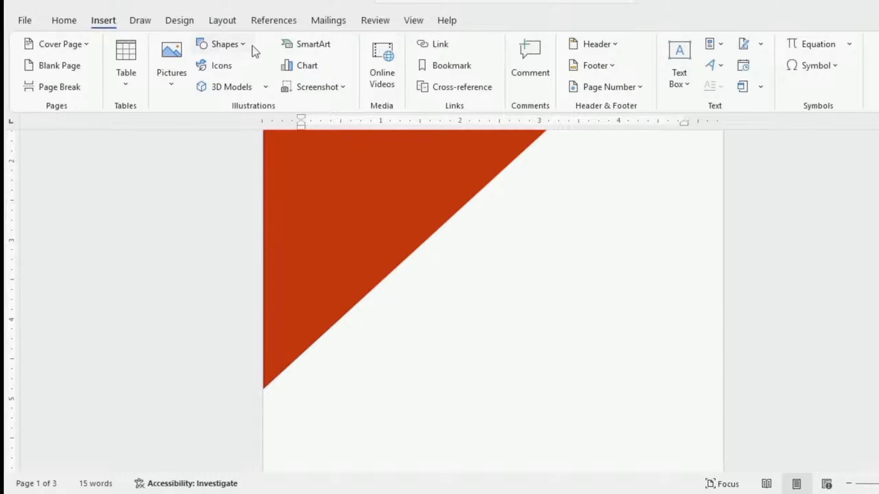
{"action": "left_click", "coordinate": [225, 44]}
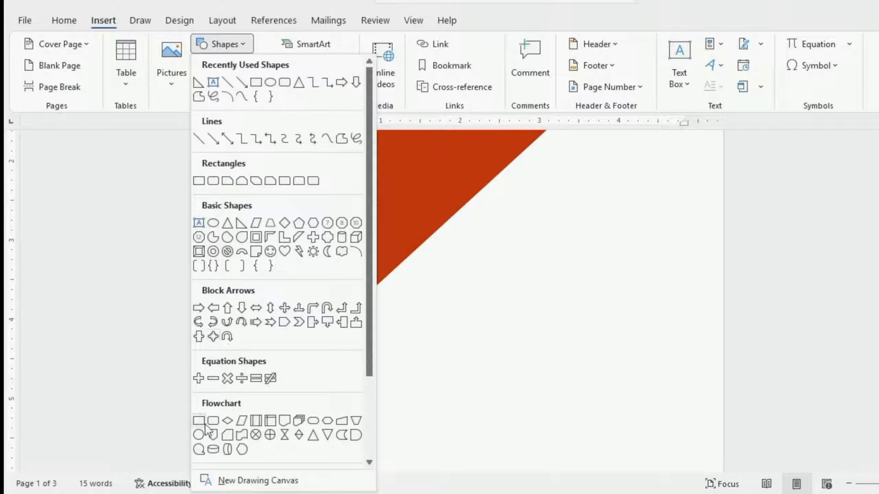
{"action": "left_click", "coordinate": [199, 435]}
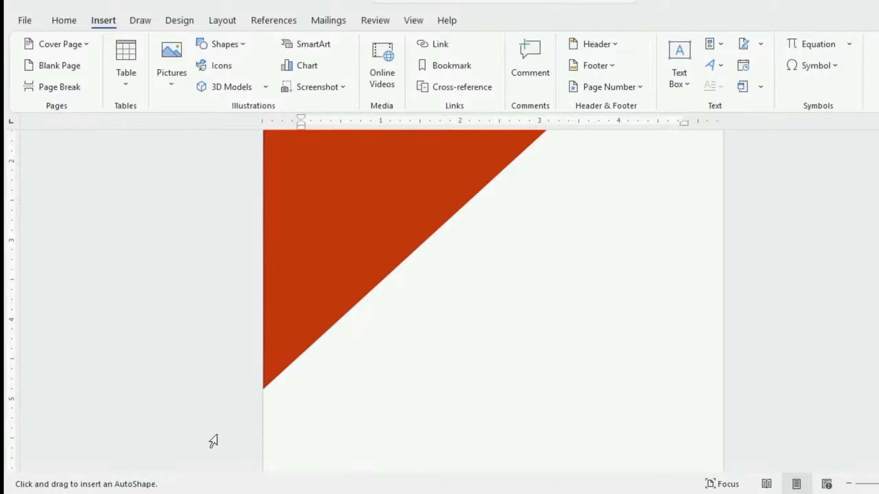
{"action": "left_click_drag", "start_coordinate": [289, 329], "coordinate": [359, 409]}
{"action": "left_click_drag", "start_coordinate": [334, 373], "coordinate": [295, 366]}
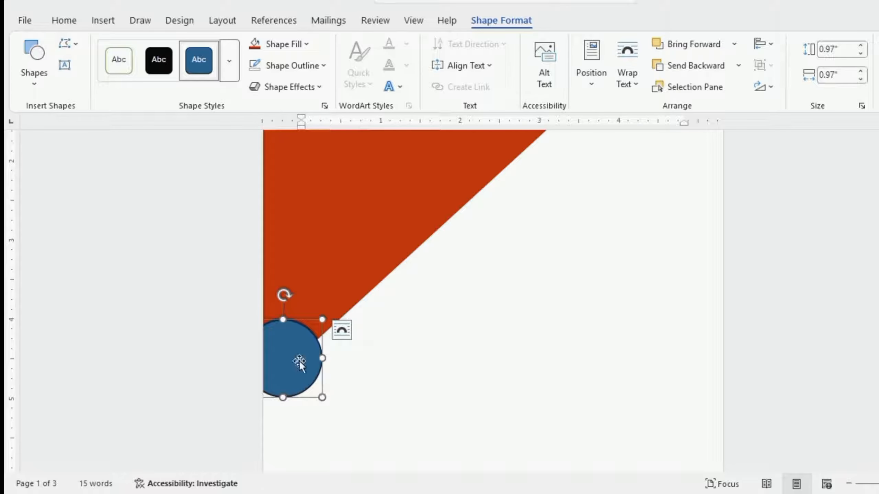
Step: Remove the circle's outline and fill it with the standard color Dark Red
{"action": "left_click", "coordinate": [325, 66]}
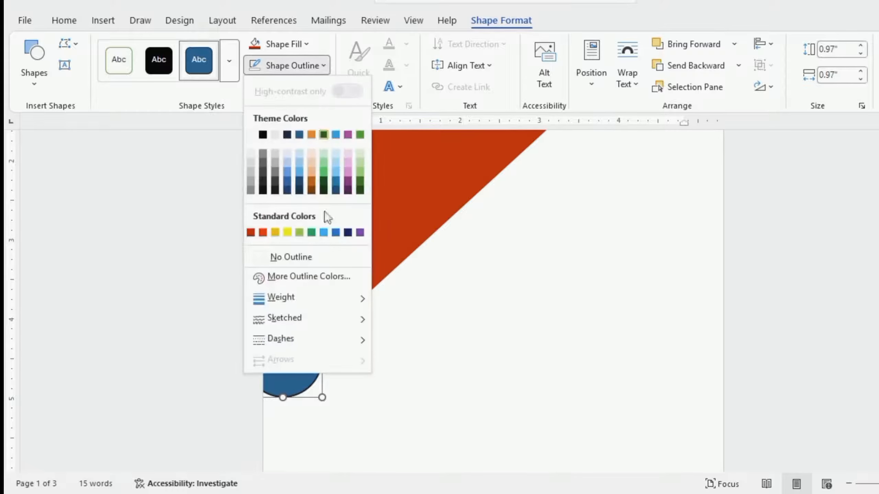
{"action": "left_click", "coordinate": [290, 258]}
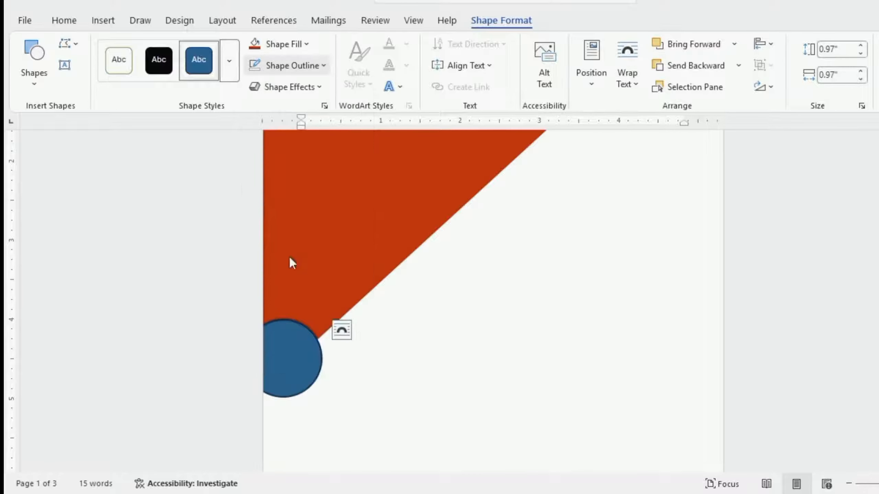
{"action": "left_click", "coordinate": [306, 44]}
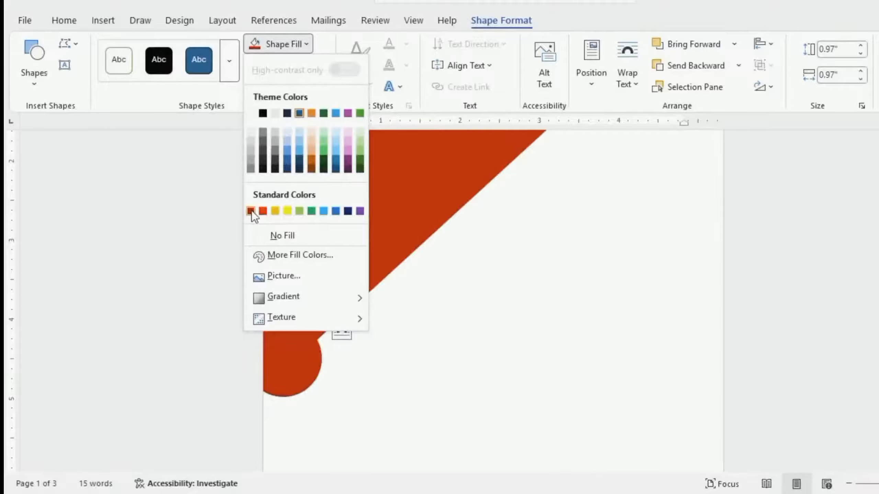
{"action": "left_click", "coordinate": [251, 210]}
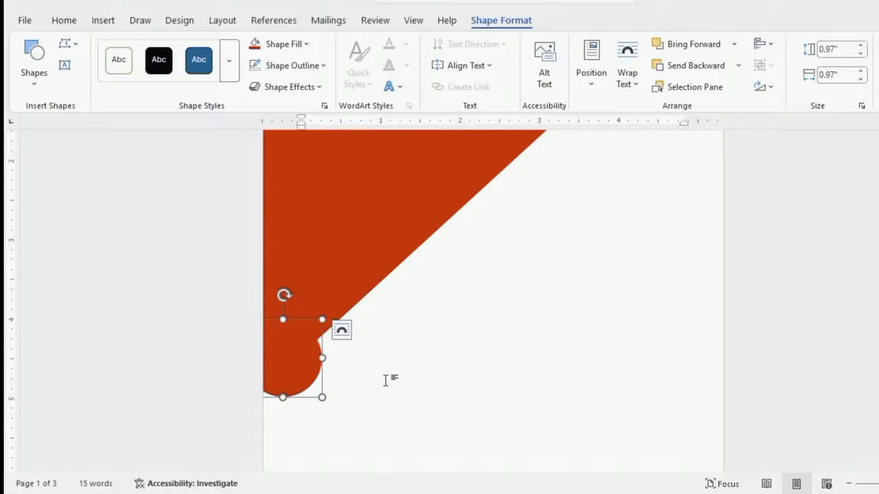
Step: Duplicate the circle along the triangle's diagonal edge up to the page's right edge, making eight overlapping scallops
{"action": "scroll", "coordinate": [387, 383], "scroll_direction": "up", "scroll_amount": 3}
{"action": "scroll", "coordinate": [387, 382], "scroll_direction": "down", "scroll_amount": 2}
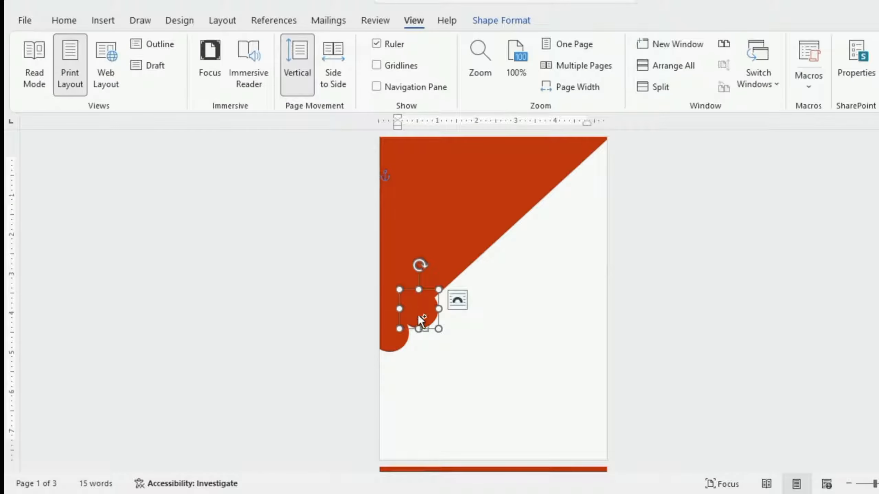
{"action": "left_click_drag", "start_coordinate": [421, 319], "coordinate": [472, 252]}
{"action": "key", "text": "Right"}
{"action": "key", "text": "Down"}
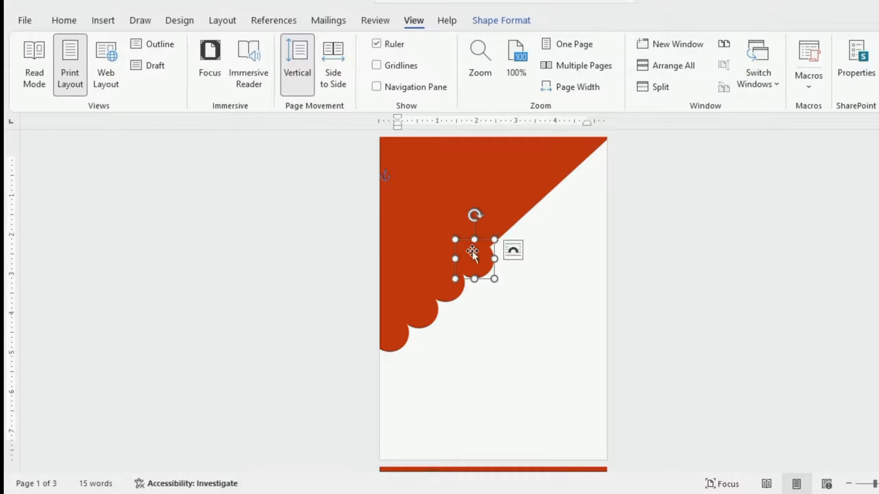
{"action": "key", "text": "ctrl+d"}
{"action": "key", "text": "ctrl+d"}
{"action": "key", "text": "ctrl+d"}
{"action": "key", "text": "ctrl+d"}
Step: Nudge the second and third circles from the lower left to even out the scalloped edge
{"action": "left_click", "coordinate": [414, 313]}
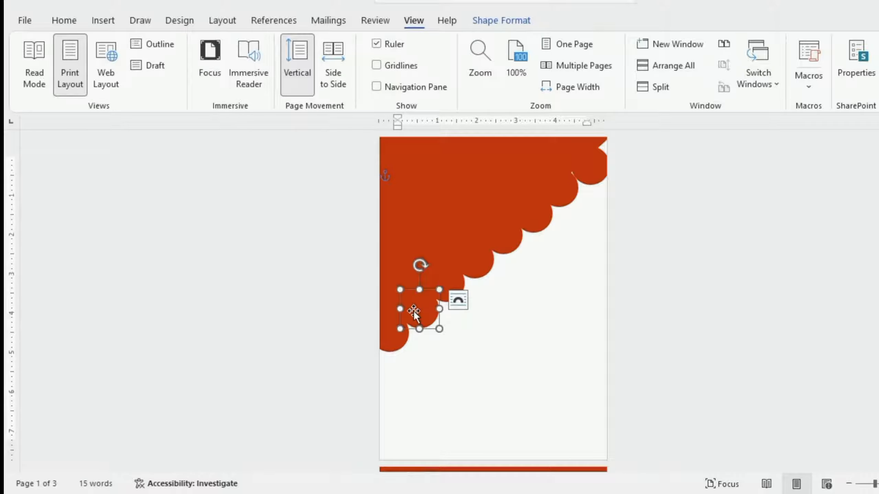
{"action": "key", "text": "Up"}
{"action": "key", "text": "ctrl+d"}
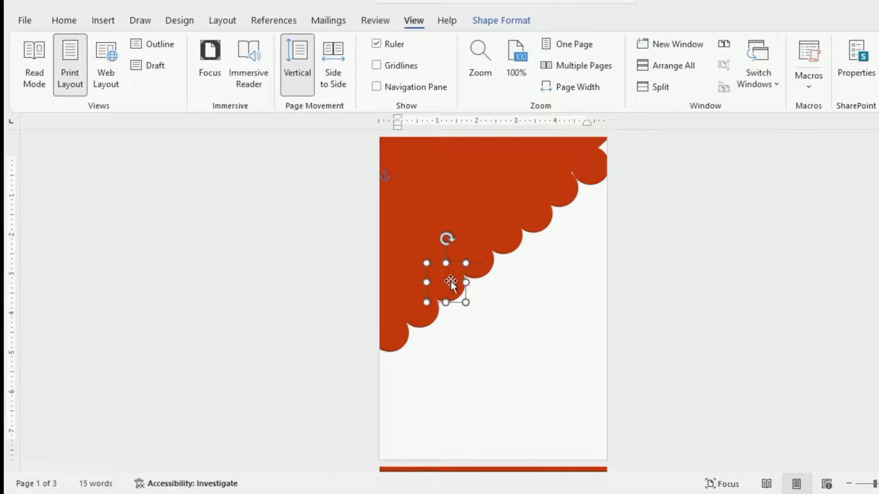
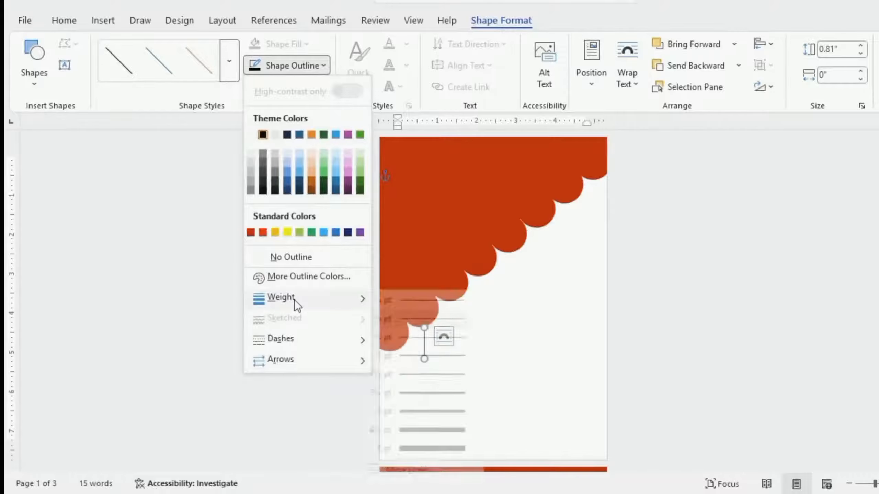
Step: Set the weight of the vertical line hanging from the second scallop to 2¼ pt
{"action": "left_click", "coordinate": [438, 394]}
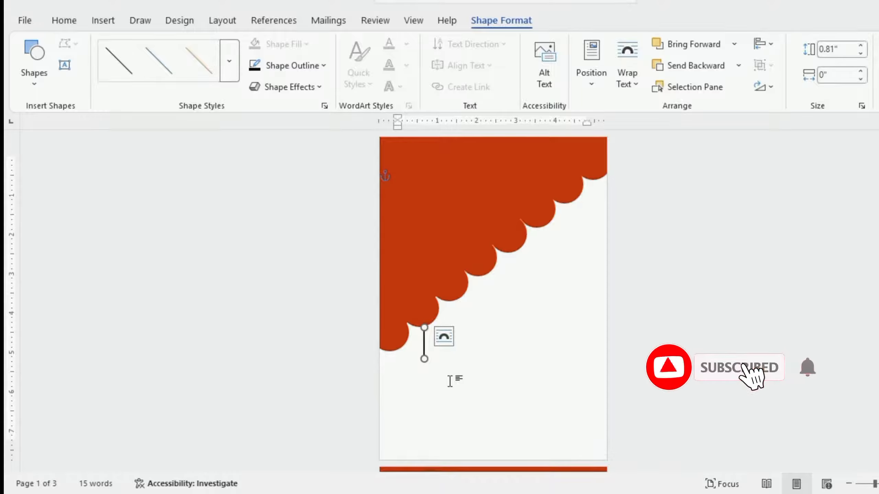
{"action": "left_click", "coordinate": [450, 380]}
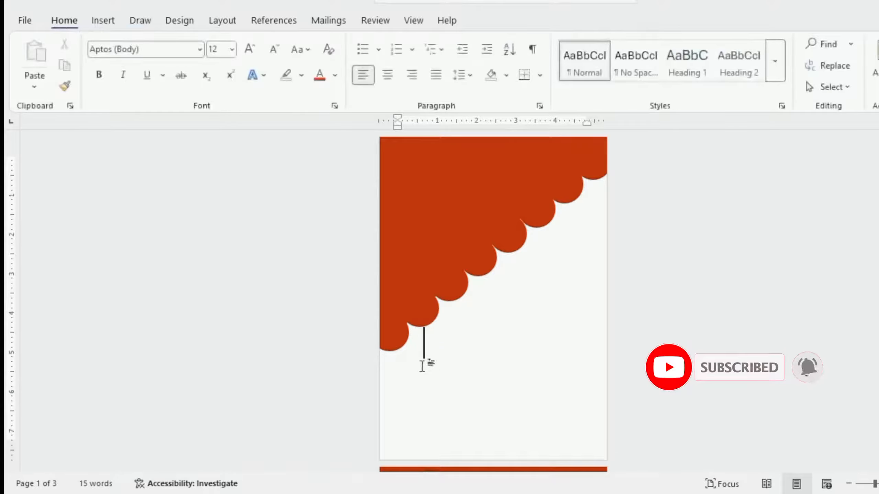
Step: Draw a heart about 1.04" by 1.04" at the lower end of the hanging line
{"action": "left_click", "coordinate": [103, 20]}
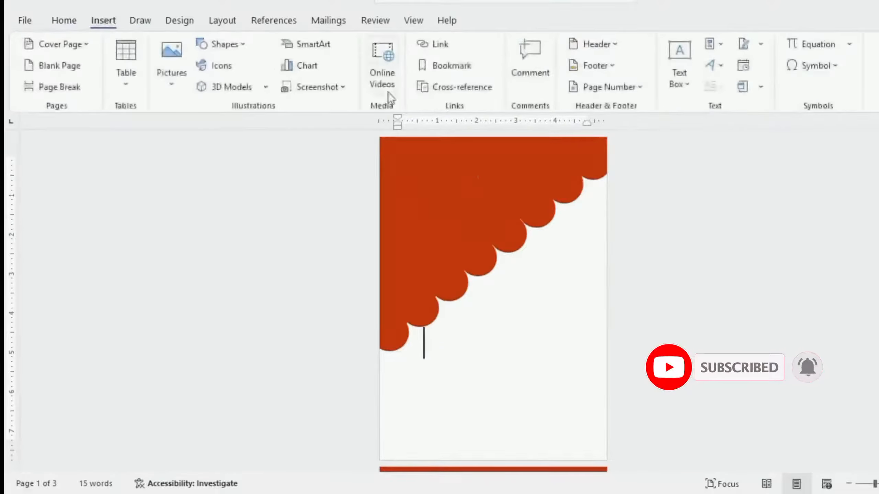
{"action": "left_click", "coordinate": [247, 43]}
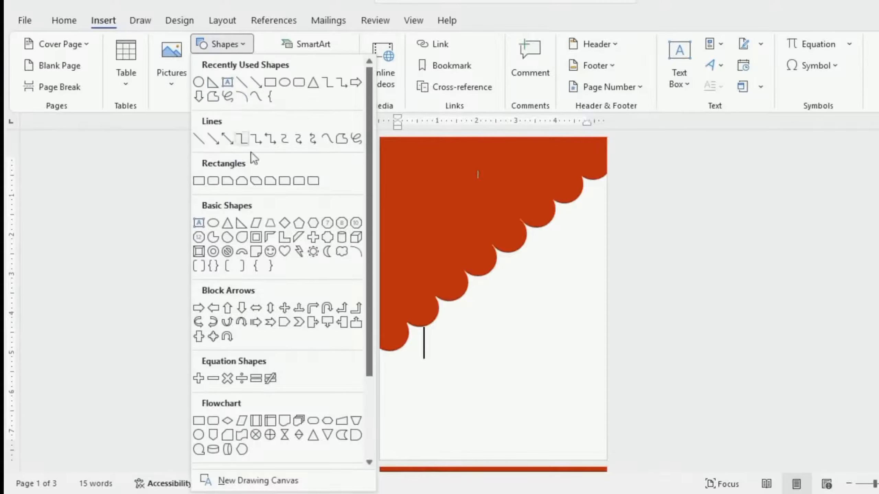
{"action": "left_click", "coordinate": [284, 252]}
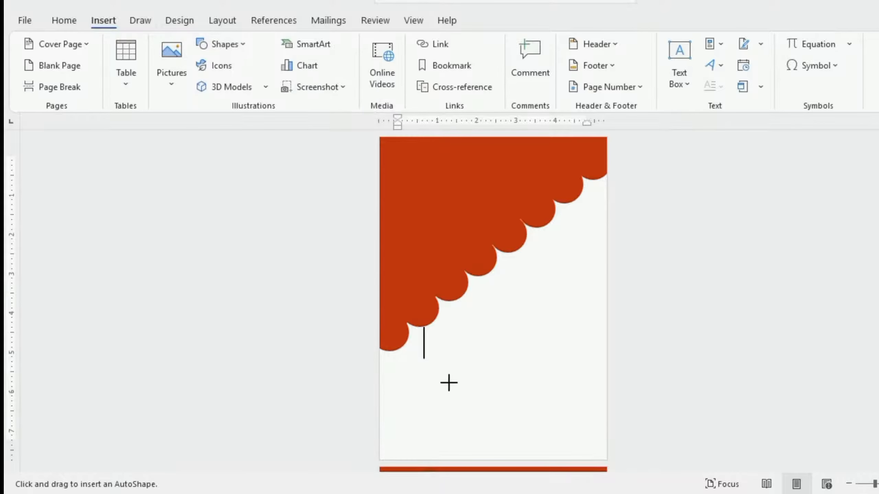
{"action": "left_click_drag", "start_coordinate": [412, 365], "coordinate": [444, 390]}
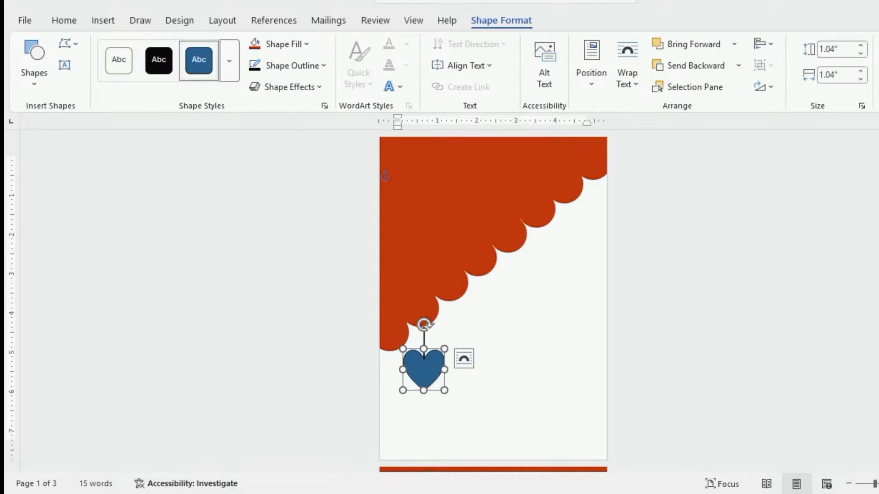
Step: Remove the heart's outline and fill it with the standard color Red
{"action": "left_click", "coordinate": [323, 67]}
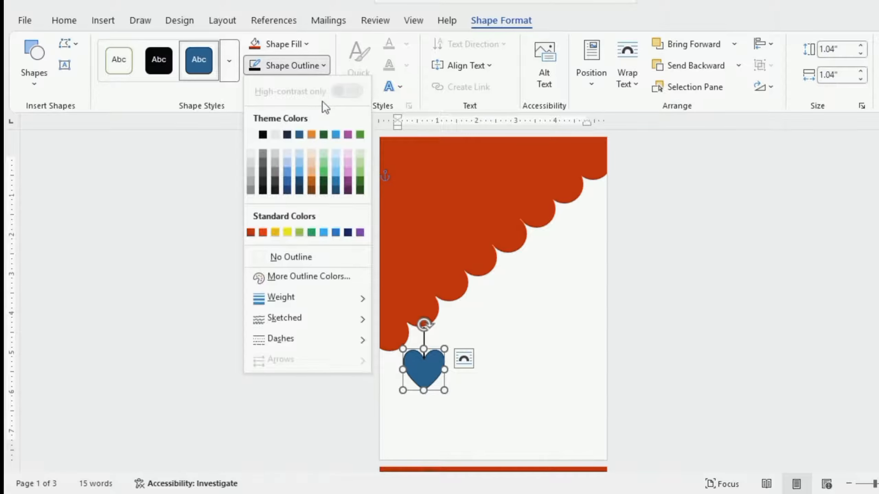
{"action": "left_click", "coordinate": [287, 259]}
{"action": "left_click", "coordinate": [305, 45]}
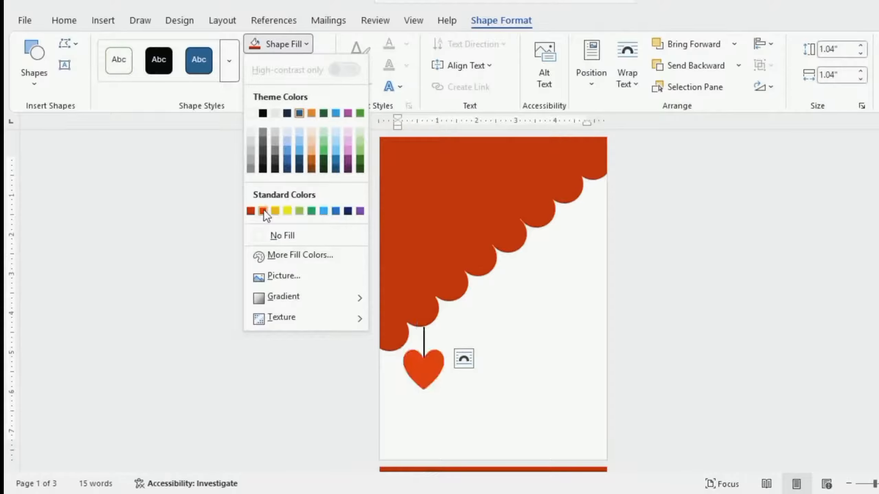
{"action": "left_click", "coordinate": [264, 211]}
Step: Give the heart a bottom-offset outer shadow and the second preset effect, and nudge it slightly right to center it on the line
{"action": "left_click", "coordinate": [317, 87]}
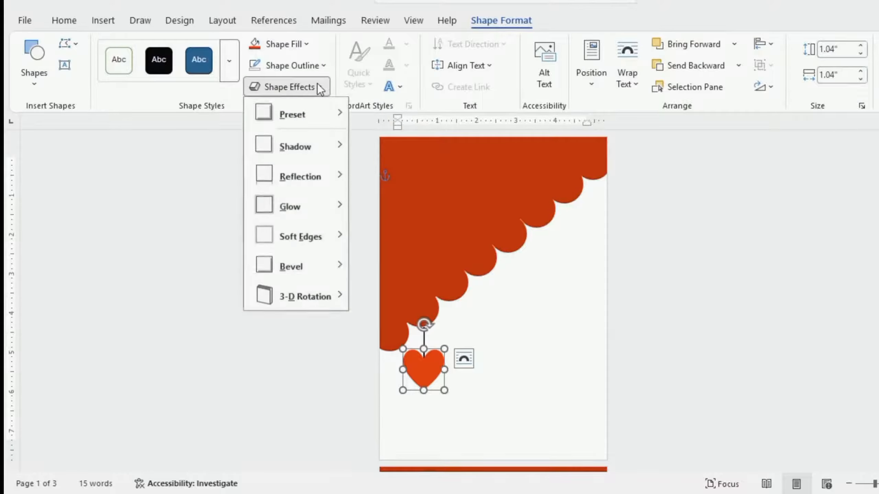
{"action": "mouse_move", "coordinate": [313, 143]}
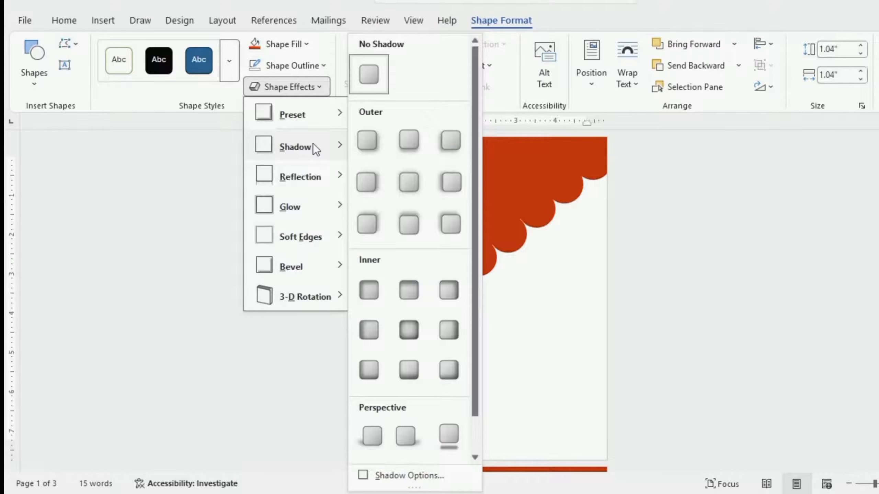
{"action": "left_click", "coordinate": [409, 143]}
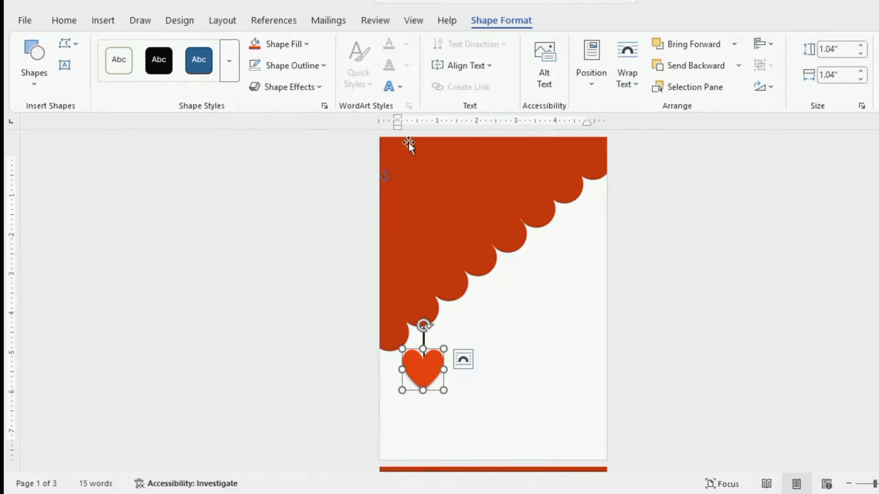
{"action": "left_click", "coordinate": [319, 85]}
{"action": "mouse_move", "coordinate": [303, 122]}
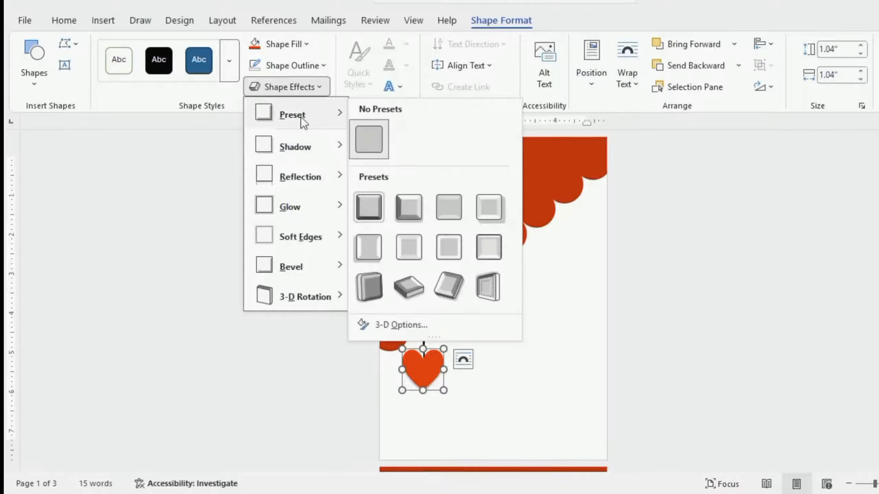
{"action": "left_click", "coordinate": [412, 210]}
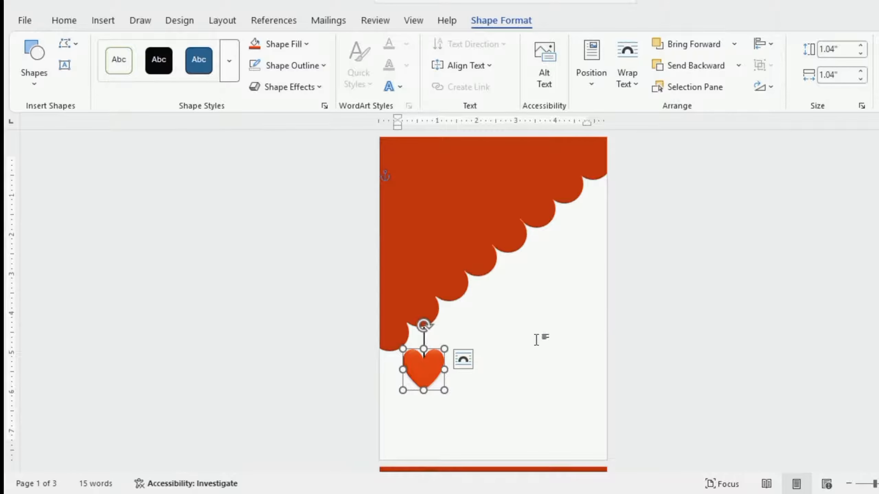
{"action": "key", "text": "Right"}
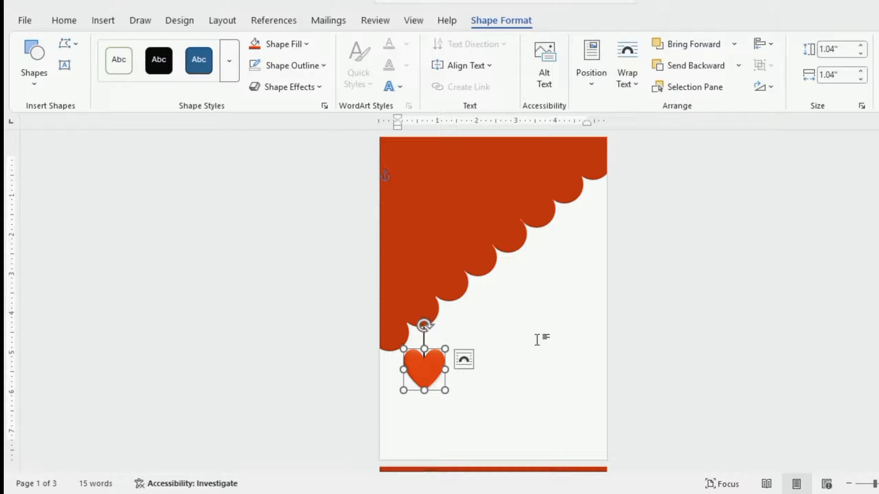
{"action": "left_click", "coordinate": [494, 404]}
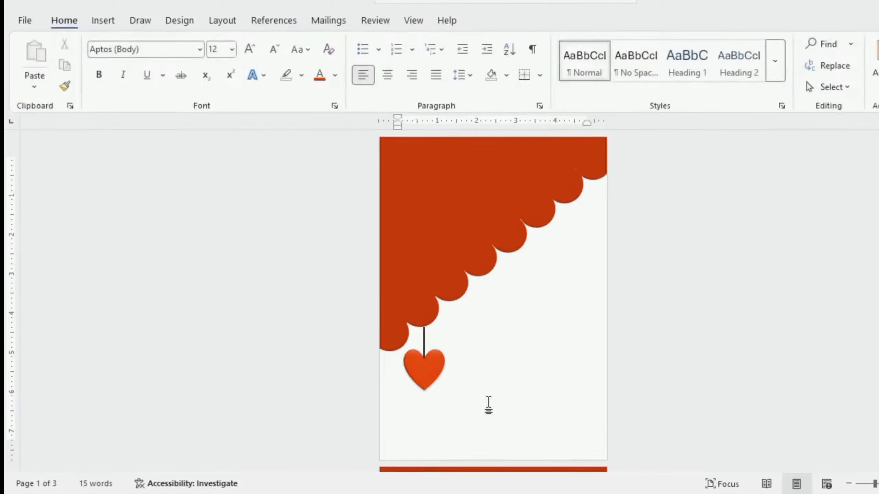
Step: Group the hanging line and the heart into one object
{"action": "left_click", "coordinate": [428, 350]}
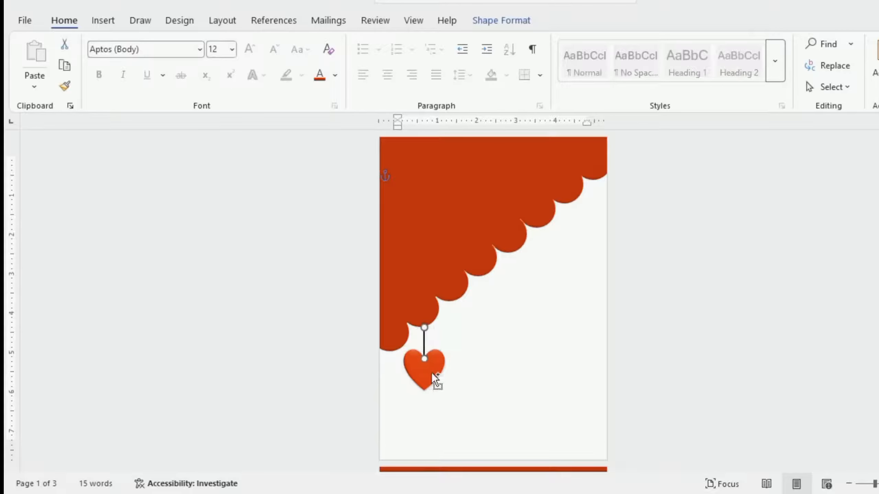
{"action": "left_click", "coordinate": [505, 23]}
{"action": "left_click", "coordinate": [770, 66]}
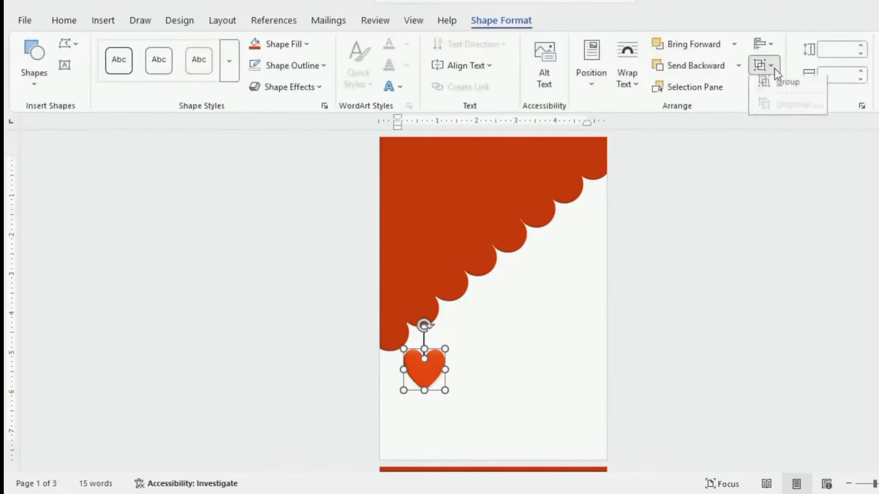
{"action": "left_click", "coordinate": [786, 83]}
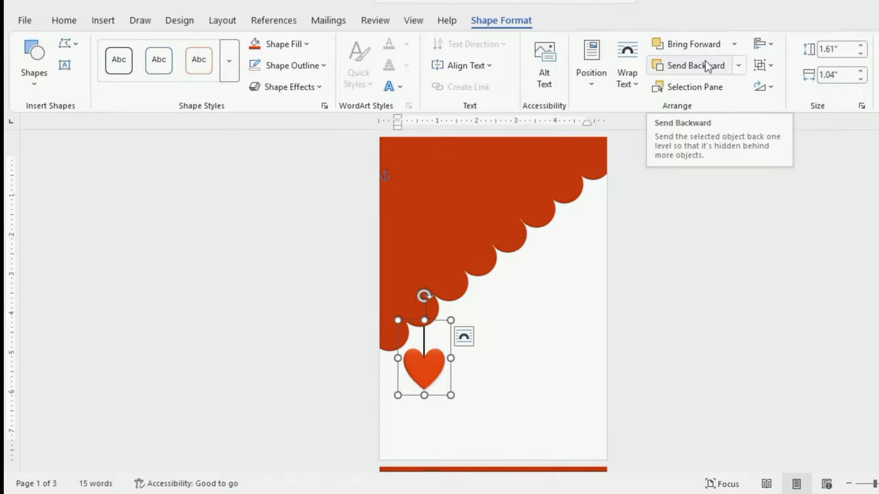
Step: Duplicate the hanging heart group and place the copy below the third scallop
{"action": "key", "text": "ctrl+d"}
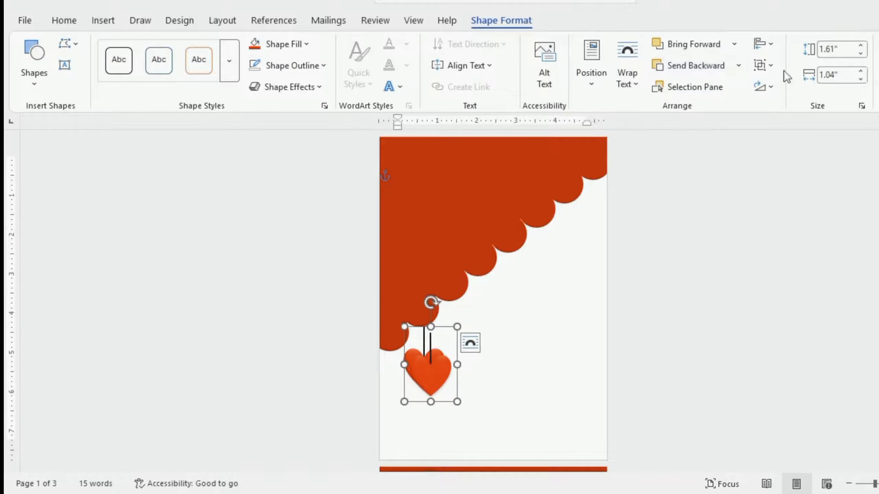
{"action": "left_click_drag", "start_coordinate": [437, 377], "coordinate": [463, 344]}
{"action": "key", "text": "Up"}
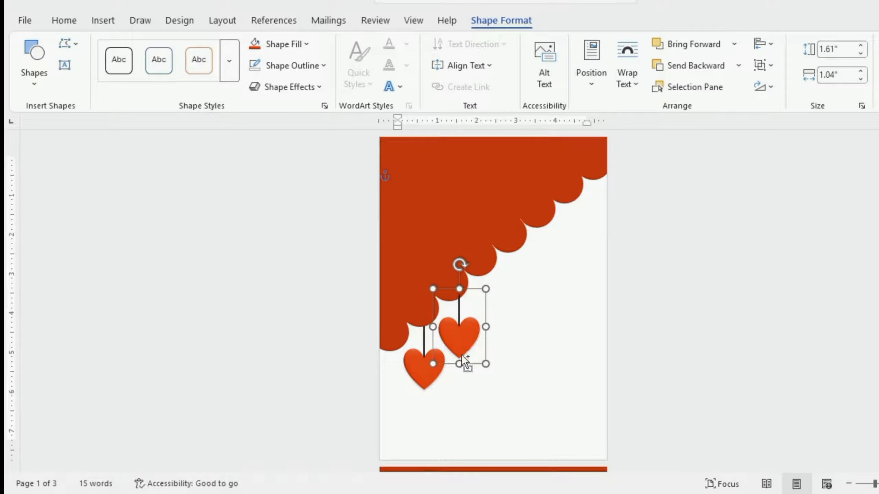
Step: Duplicate the hanging heart along the remaining scallops toward the page's right edge, making a diagonal row of six
{"action": "key", "text": "ctrl+d"}
{"action": "left_click_drag", "start_coordinate": [470, 349], "coordinate": [557, 249]}
{"action": "key", "text": "ctrl+d"}
{"action": "key", "text": "ctrl+d"}
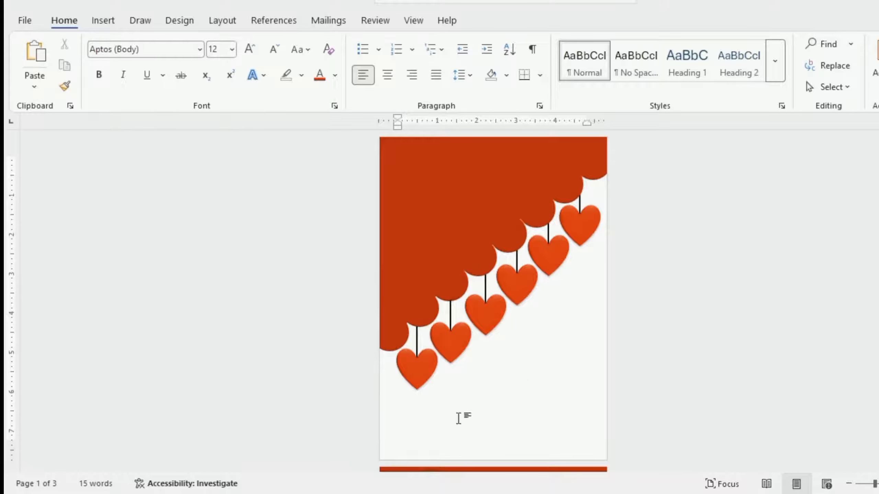
Step: Paste the copied white flower as a picture onto the red area in the page's upper-left corner
{"action": "right_click", "coordinate": [420, 189]}
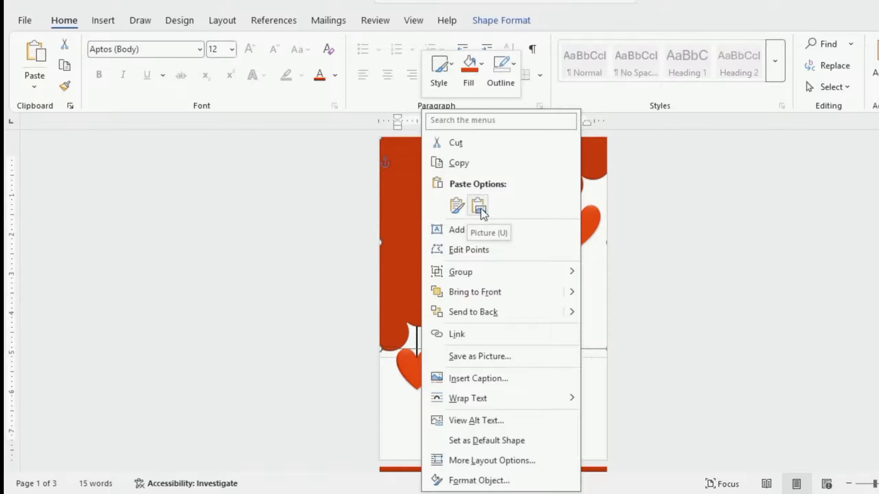
{"action": "left_click", "coordinate": [479, 206]}
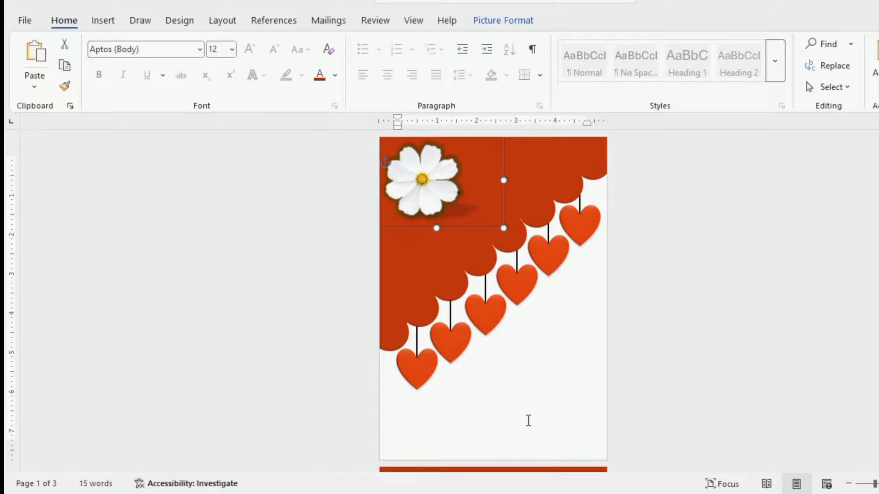
{"action": "left_click", "coordinate": [494, 453]}
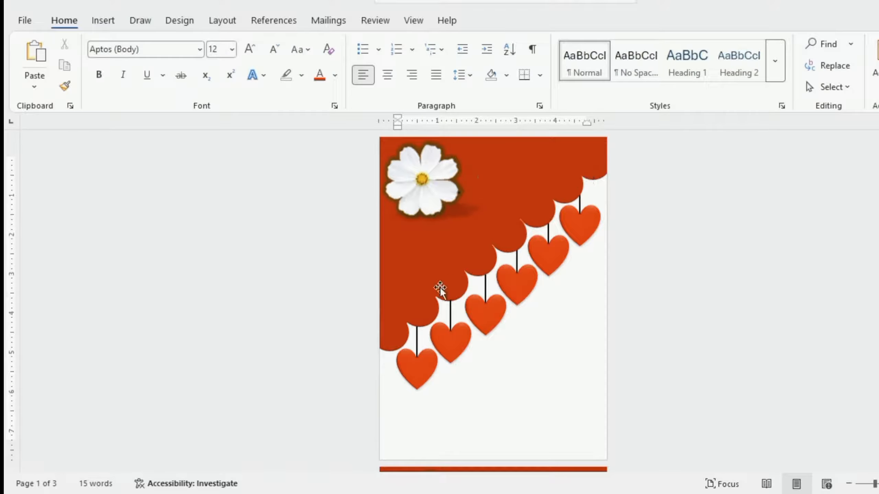
Step: Place the gold ball on the lowest scallop and duplicate it onto each remaining scallop along the diagonal edge
{"action": "left_click_drag", "start_coordinate": [411, 189], "coordinate": [393, 334]}
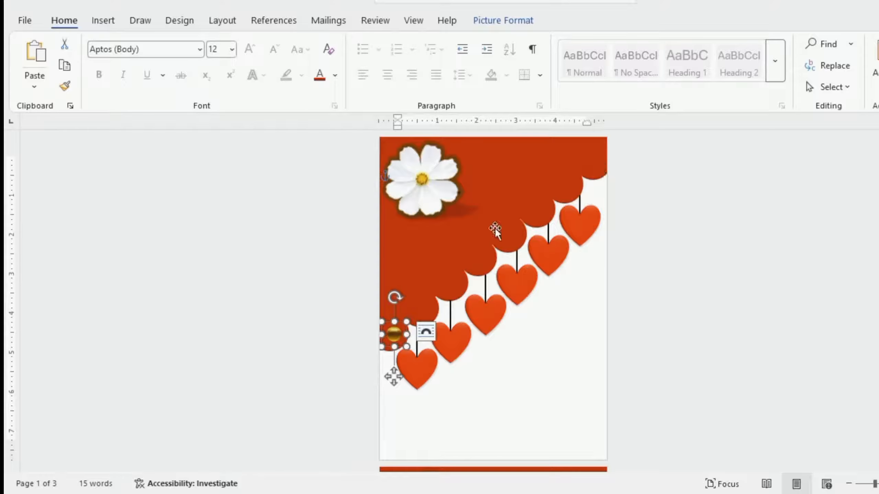
{"action": "key", "text": "Right"}
{"action": "key", "text": "Down"}
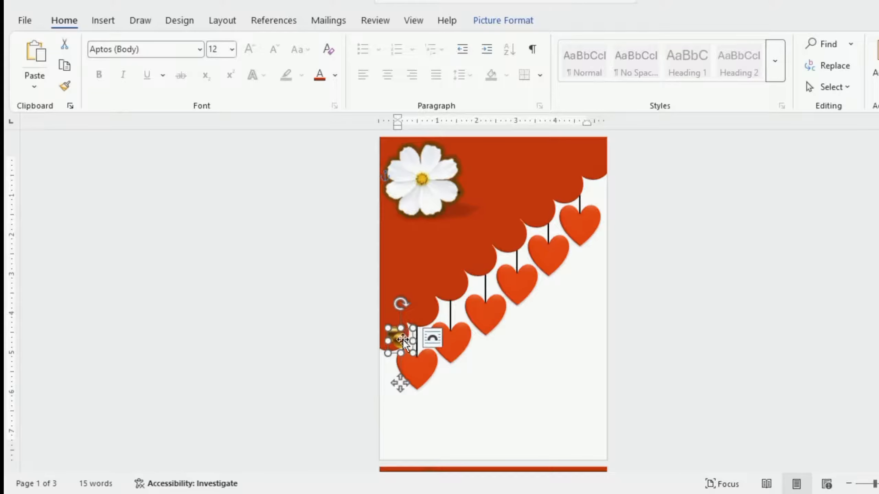
{"action": "left_click_drag", "start_coordinate": [402, 339], "coordinate": [428, 310]}
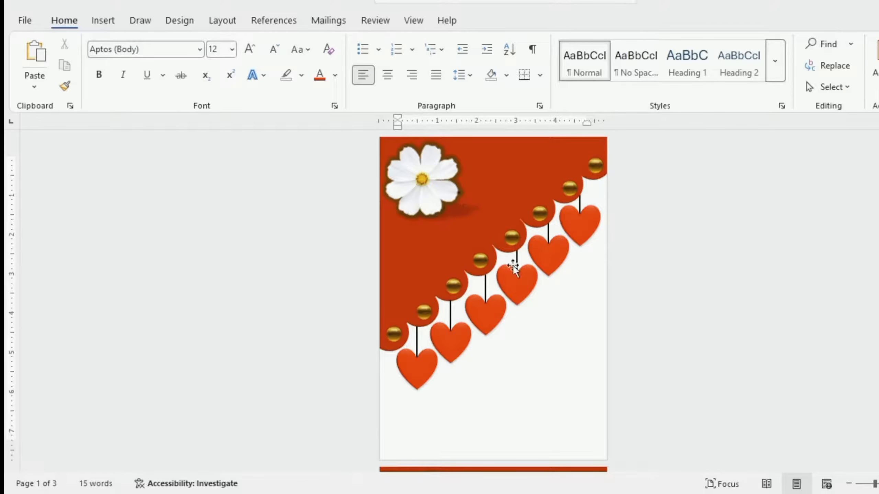
Step: Draw a tiny circle about 0.12" in diameter on the red area below the flower
{"action": "left_click", "coordinate": [103, 22]}
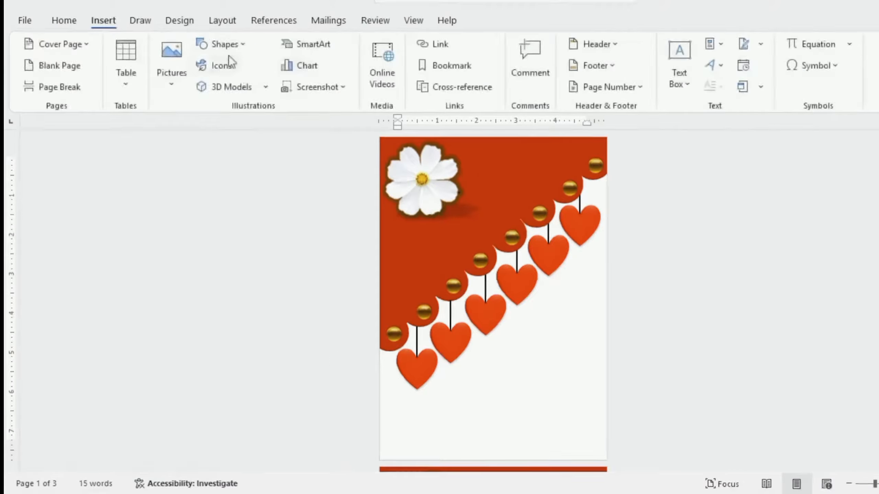
{"action": "left_click", "coordinate": [223, 47]}
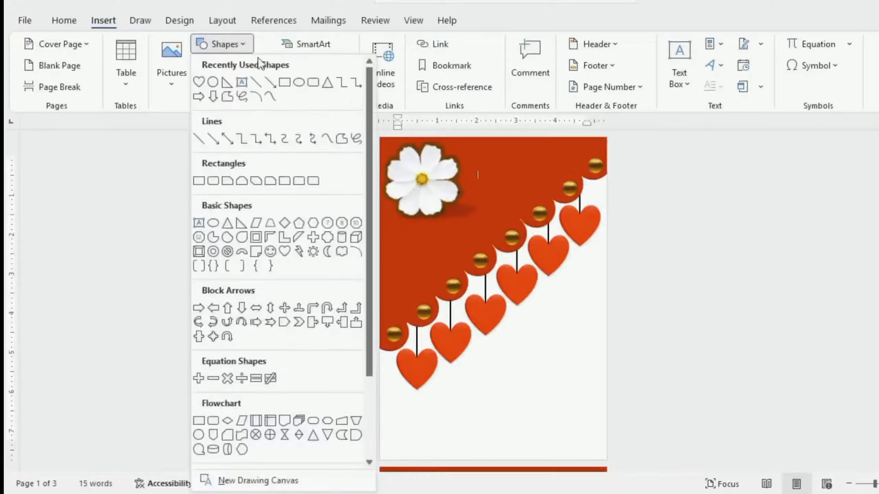
{"action": "left_click", "coordinate": [200, 436]}
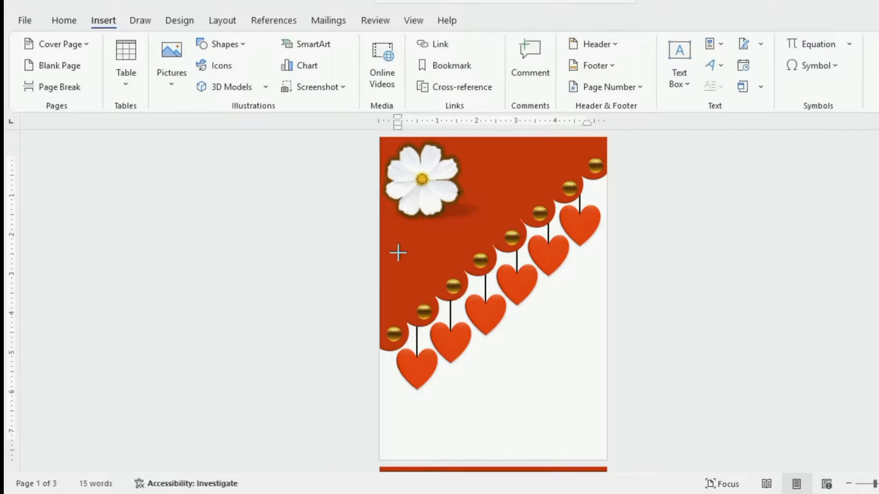
{"action": "left_click_drag", "start_coordinate": [398, 252], "coordinate": [402, 258]}
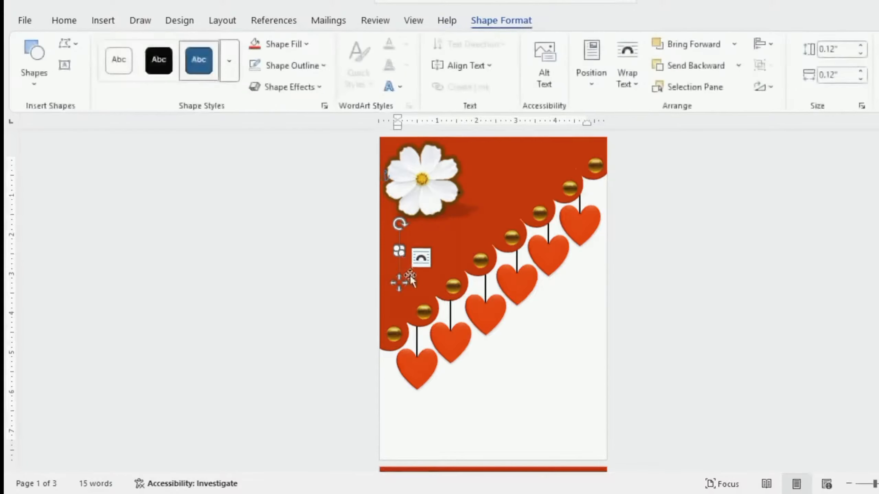
Step: Remove the tiny circle's outline and fill it with white
{"action": "left_click", "coordinate": [323, 66]}
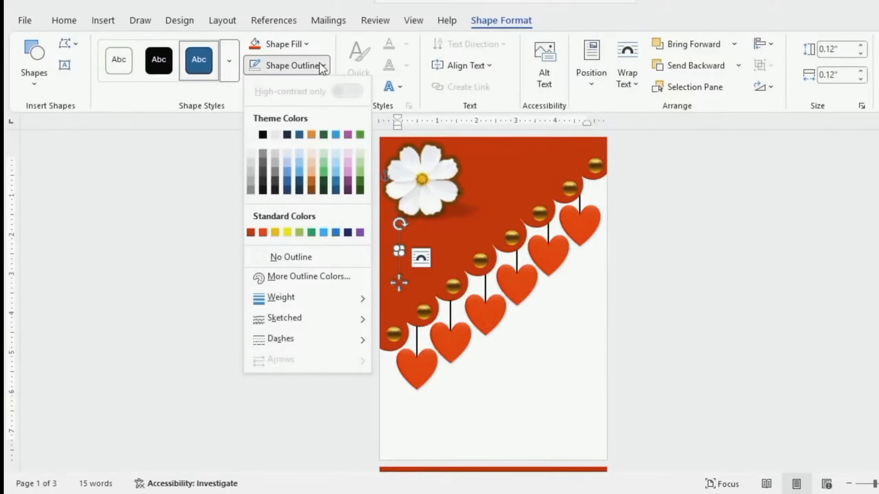
{"action": "left_click", "coordinate": [279, 256]}
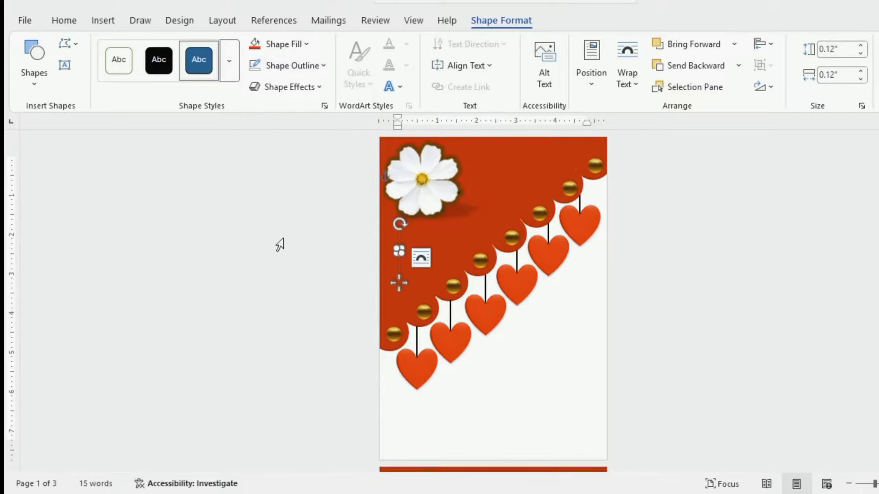
{"action": "left_click", "coordinate": [306, 44]}
{"action": "left_click", "coordinate": [252, 113]}
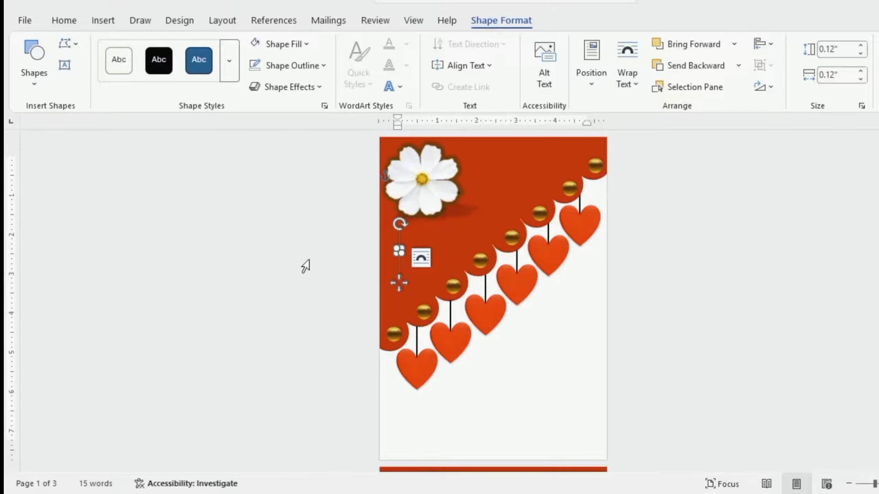
Step: Duplicate the white dot into an uneven row of five below the flower and group the dots
{"action": "key", "text": "ctrl+d"}
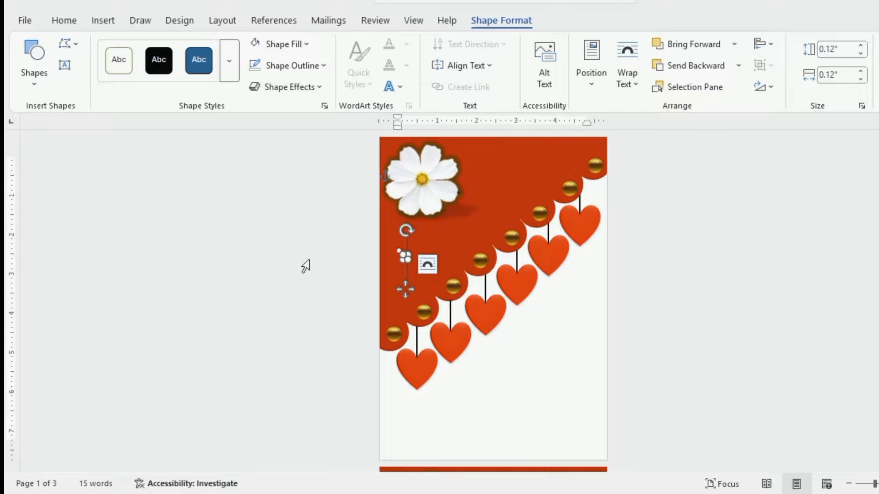
{"action": "key", "text": "Right"}
{"action": "key", "text": "Right"}
{"action": "key", "text": "Right"}
{"action": "key", "text": "Right"}
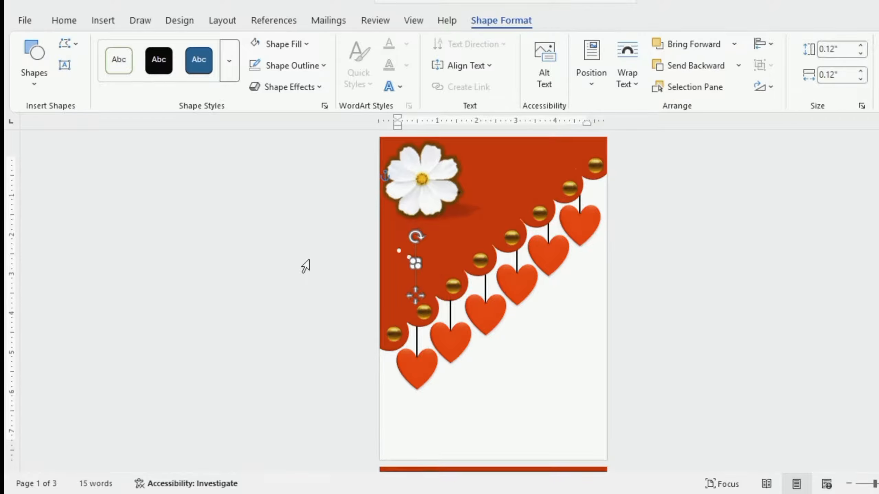
{"action": "key", "text": "ctrl+d"}
{"action": "key", "text": "Right"}
{"action": "key", "text": "Right"}
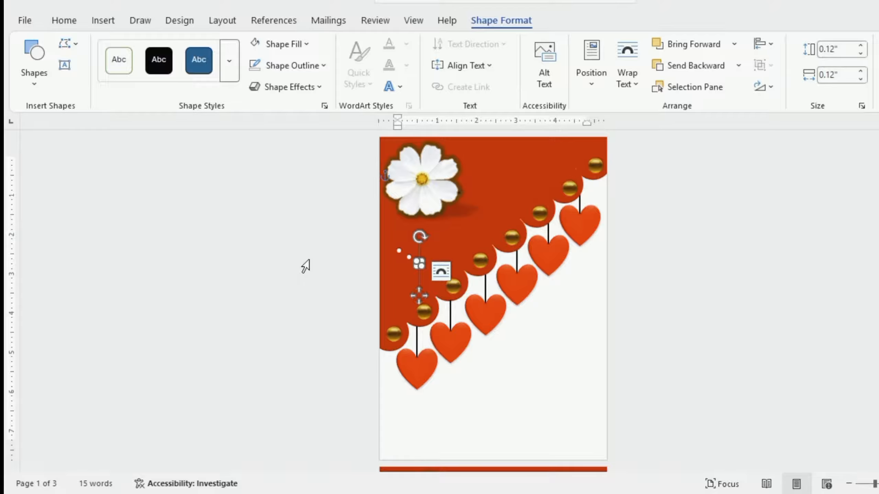
{"action": "key", "text": "ctrl+d"}
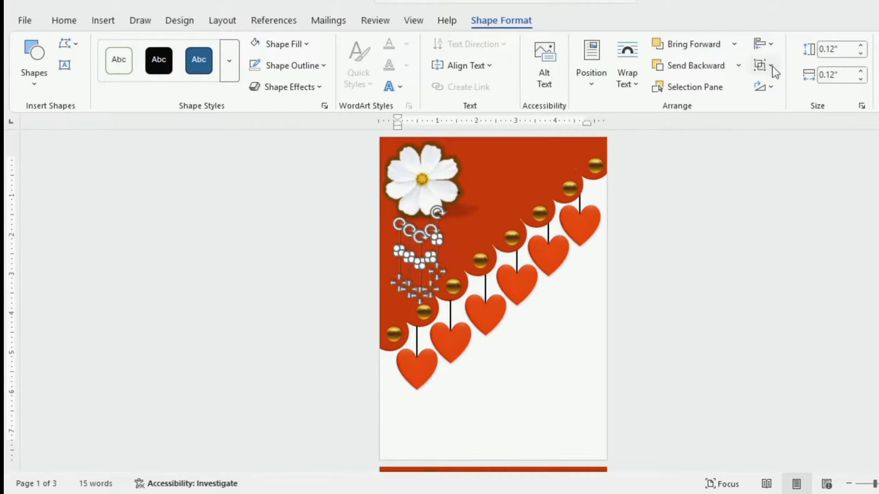
{"action": "left_click", "coordinate": [771, 66]}
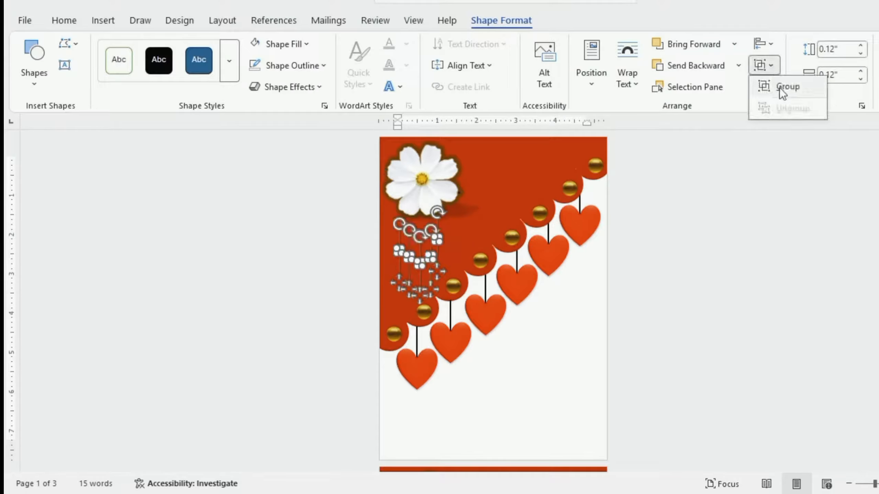
{"action": "left_click", "coordinate": [779, 88]}
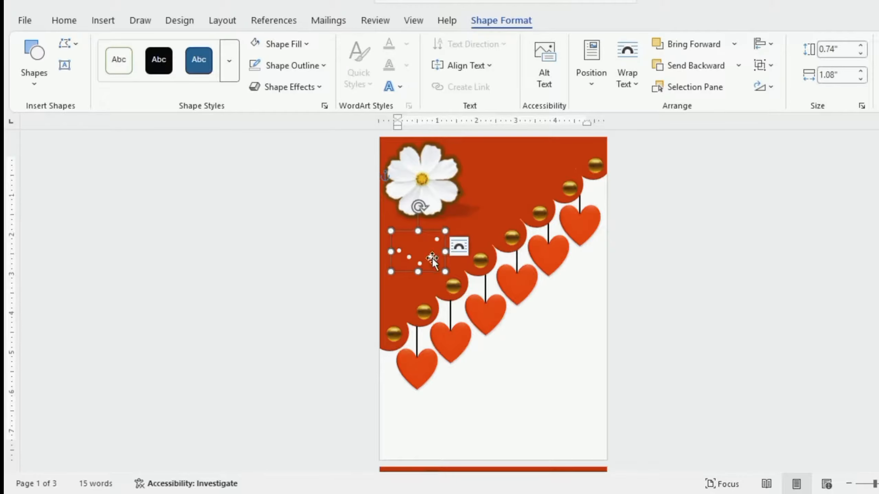
Step: Duplicate the group of white dots repeatedly and scatter the copies over the whole red area around the flower
{"action": "key", "text": "ctrl+d"}
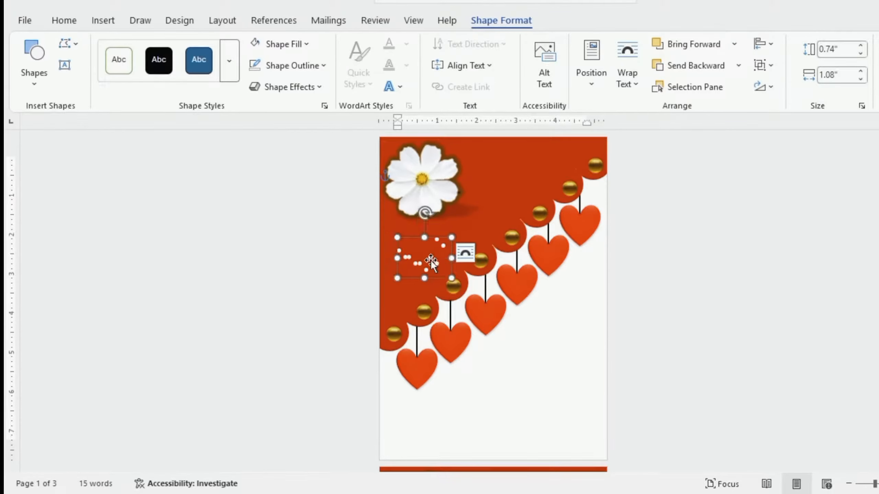
{"action": "left_click_drag", "start_coordinate": [441, 236], "coordinate": [431, 215]}
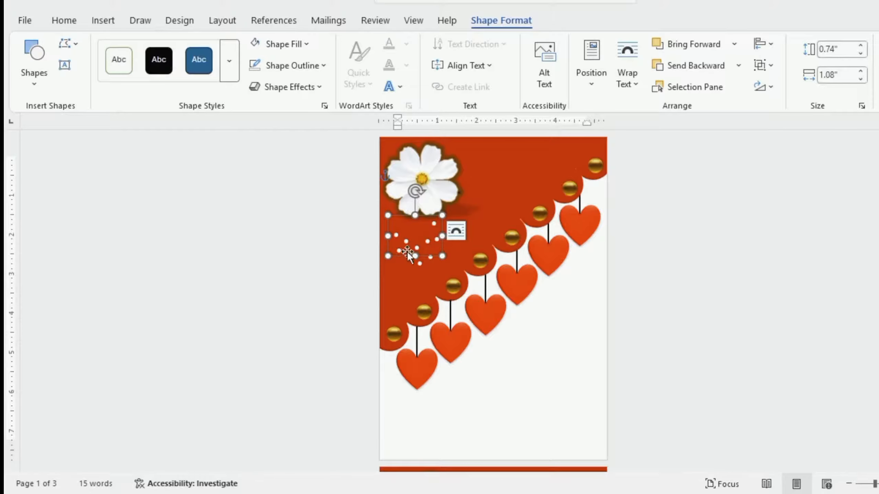
{"action": "key", "text": "ctrl+d"}
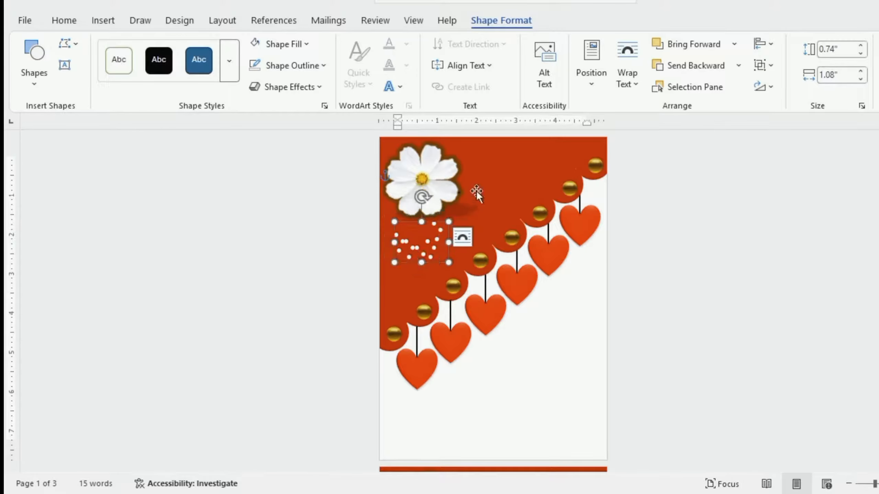
{"action": "left_click_drag", "start_coordinate": [421, 198], "coordinate": [413, 216]}
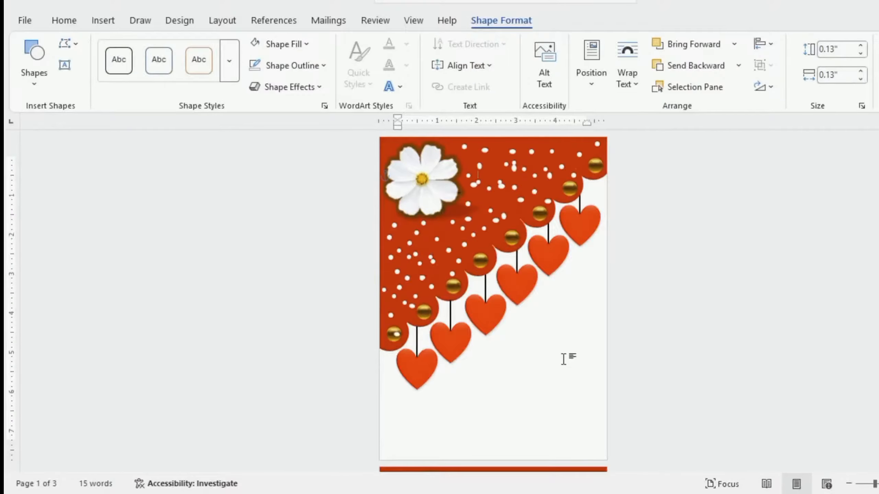
{"action": "left_click", "coordinate": [563, 359]}
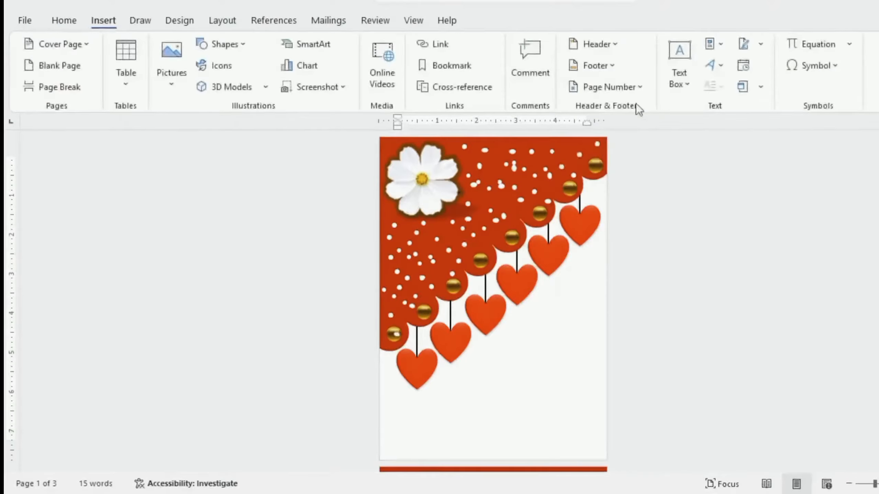
Step: Draw a text box about 2.52" high and 1.74" wide at the page's lower right, with Happy, New and year on separate lines
{"action": "left_click", "coordinate": [683, 85]}
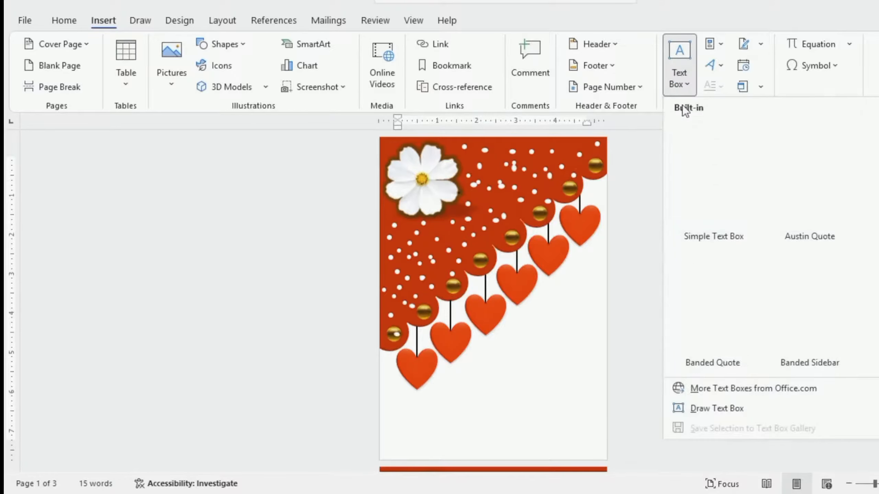
{"action": "left_click", "coordinate": [714, 409]}
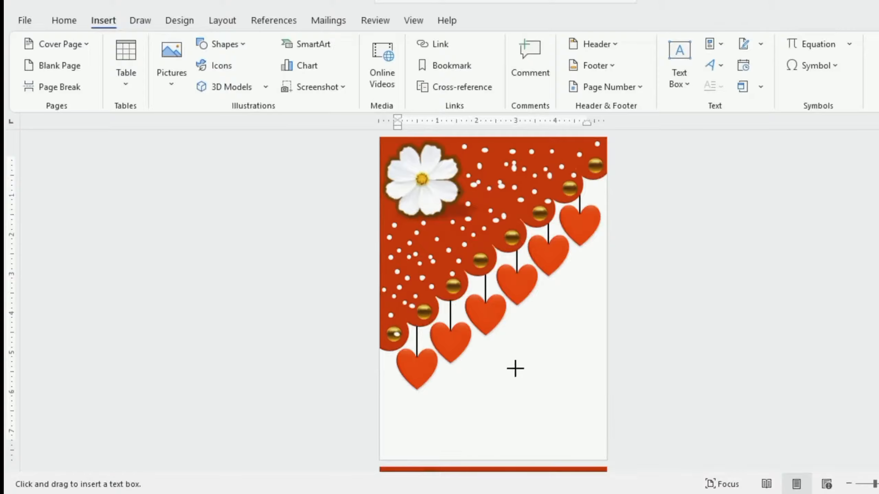
{"action": "left_click_drag", "start_coordinate": [508, 359], "coordinate": [577, 457]}
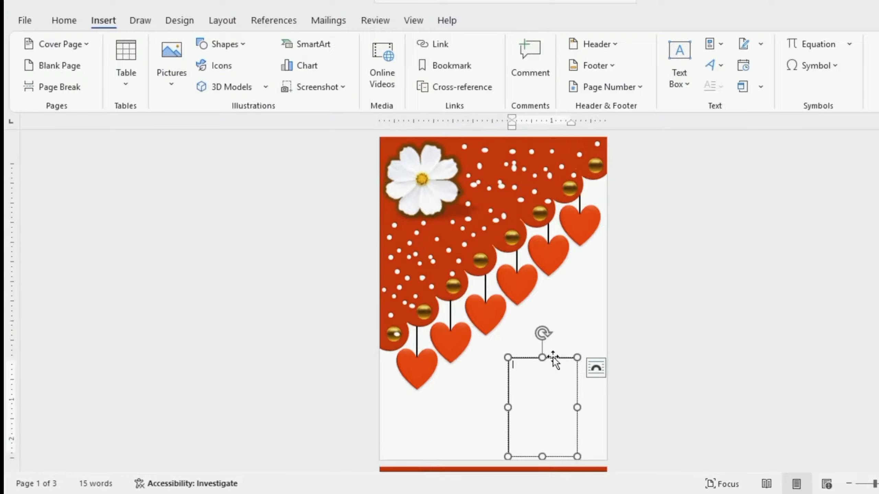
{"action": "type", "text": "Happy"}
{"action": "key", "text": "Return"}
{"action": "type", "text": "New"}
{"action": "key", "text": "Return"}
{"action": "type", "text": "year"}
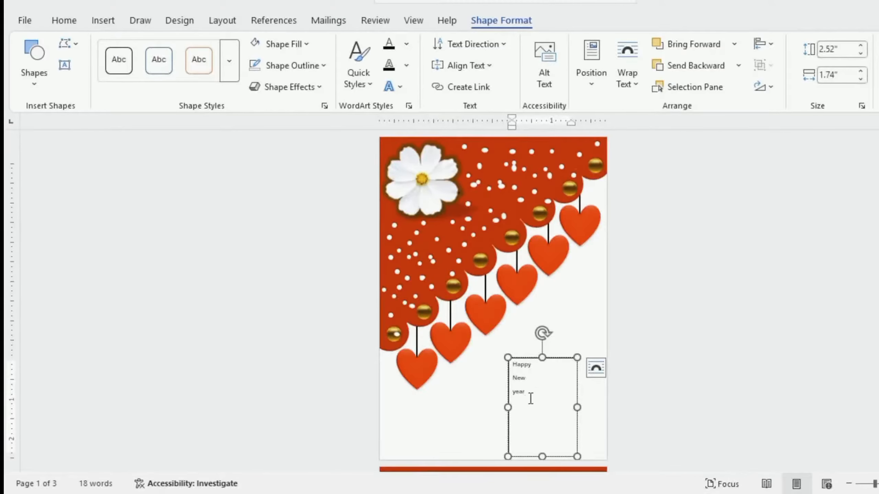
Step: Format all the greeting text in the Anydore font at size 48 and center it
{"action": "key", "text": "ctrl+a"}
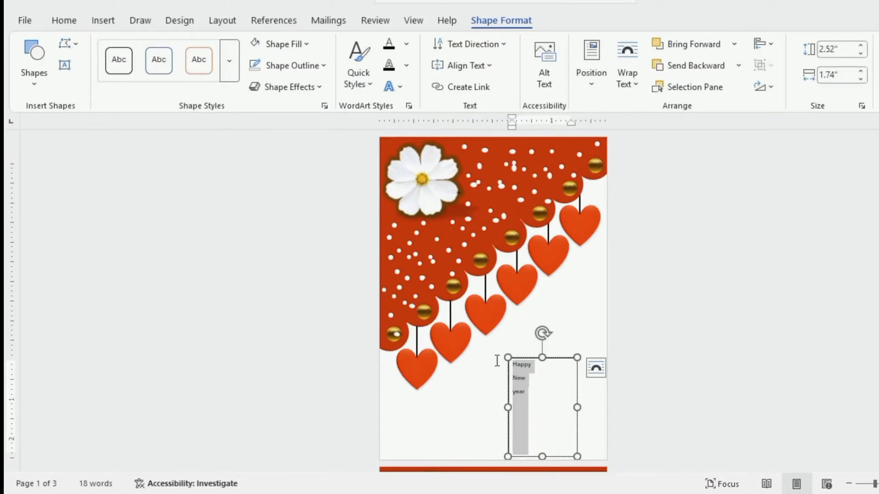
{"action": "left_click", "coordinate": [68, 20]}
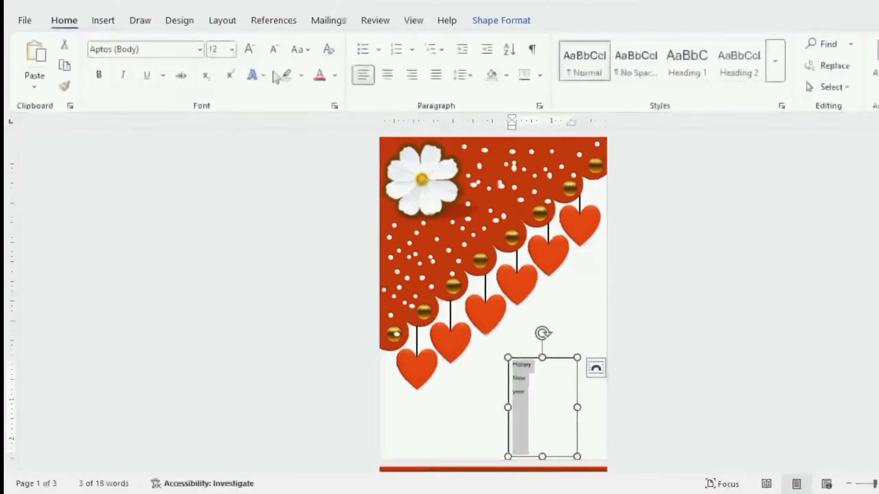
{"action": "left_click", "coordinate": [201, 50]}
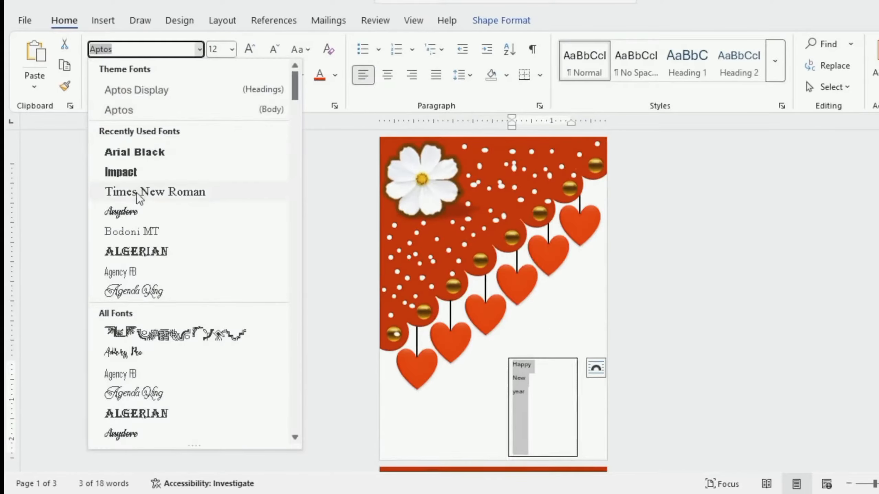
{"action": "left_click", "coordinate": [135, 215]}
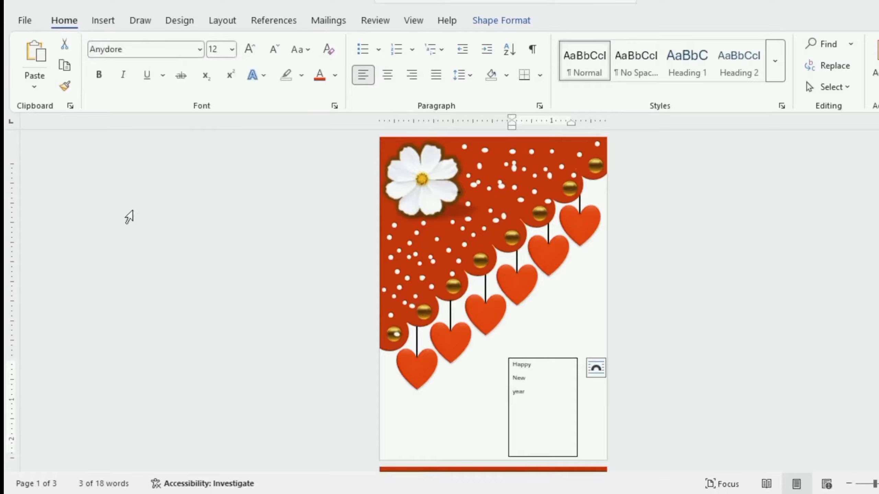
{"action": "left_click", "coordinate": [231, 50]}
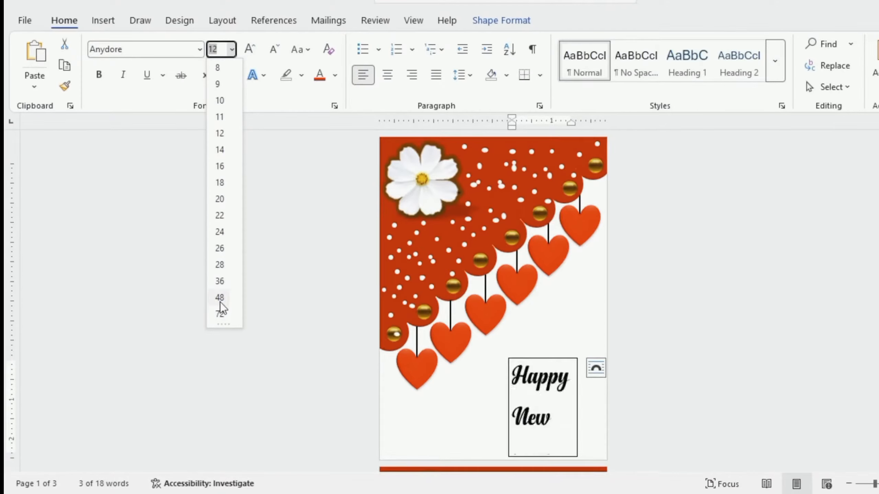
{"action": "left_click", "coordinate": [220, 300]}
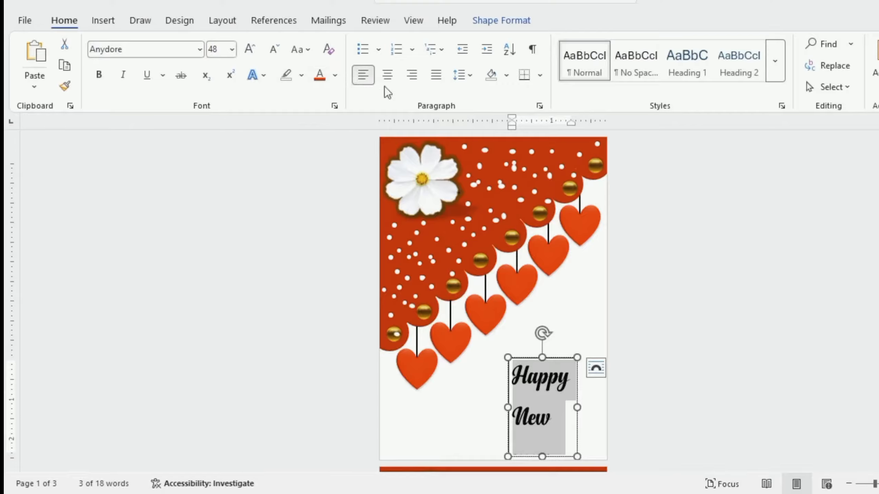
{"action": "left_click", "coordinate": [388, 78]}
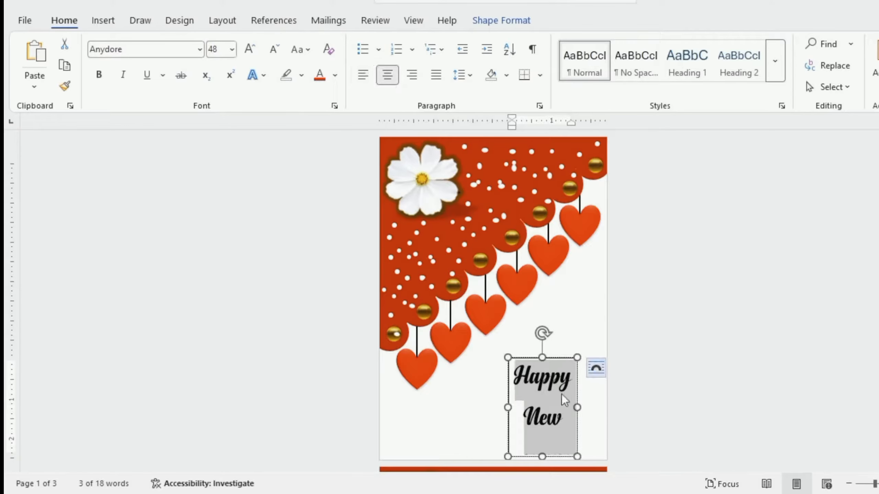
Step: Enlarge the greeting text box to about 3.32" high by 2.2" wide and tilt it counterclockwise
{"action": "left_click_drag", "start_coordinate": [577, 407], "coordinate": [593, 407]}
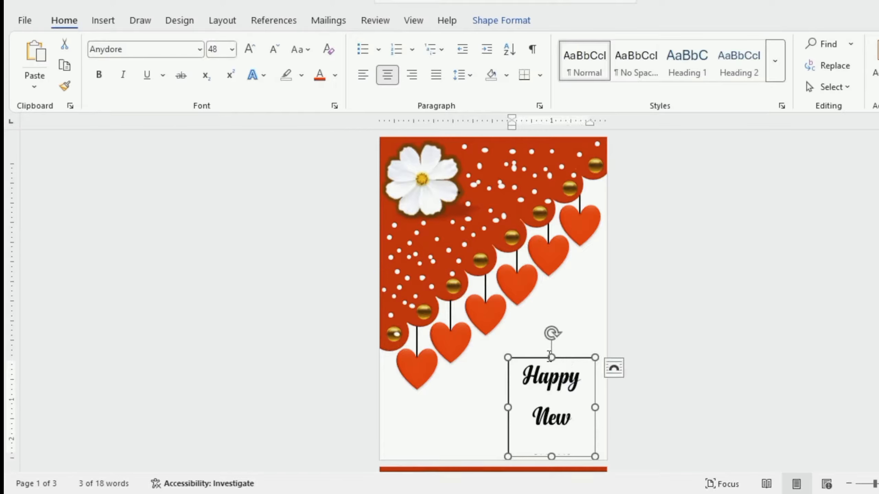
{"action": "left_click_drag", "start_coordinate": [548, 351], "coordinate": [524, 330]}
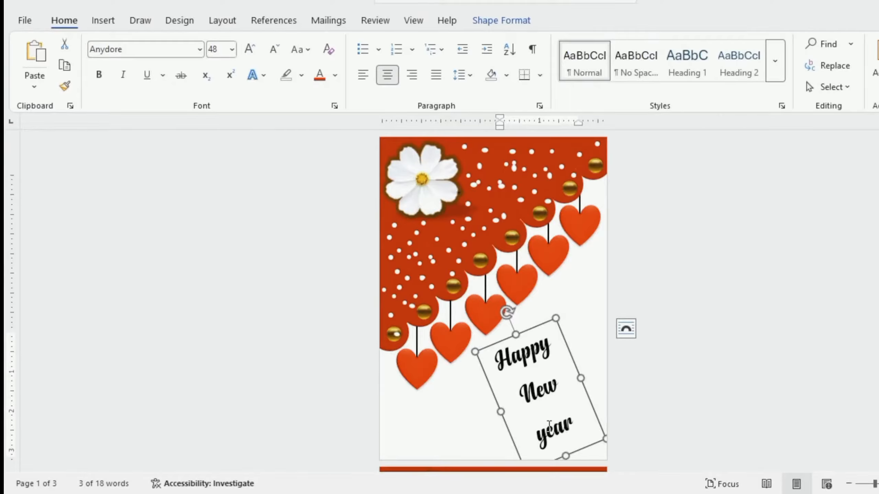
Step: Duplicate the greeting text box, straighten the copy and place it to the left of the original
{"action": "key", "text": "ctrl+d"}
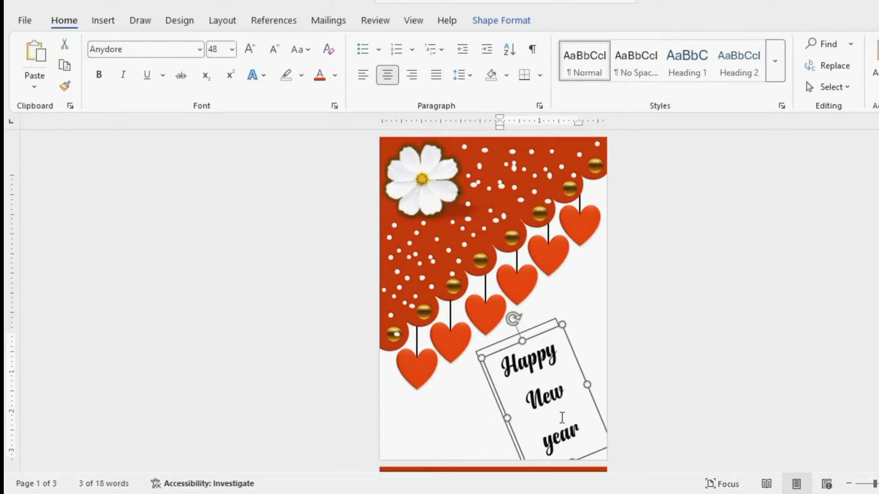
{"action": "left_click_drag", "start_coordinate": [513, 320], "coordinate": [546, 312]}
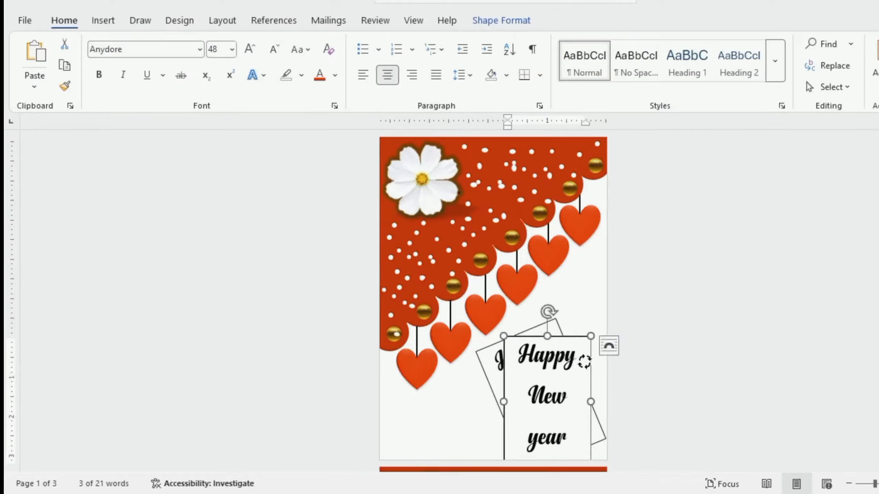
{"action": "left_click_drag", "start_coordinate": [543, 343], "coordinate": [439, 349]}
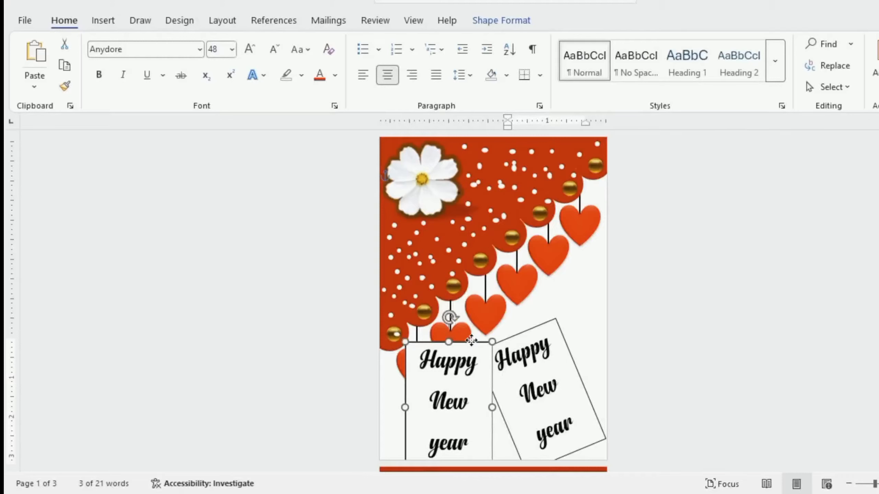
Step: Replace the greeting in the copied text box with 2025
{"action": "left_click", "coordinate": [465, 441]}
{"action": "key", "text": "BackSpace"}
{"action": "key", "text": "BackSpace"}
{"action": "key", "text": "BackSpace"}
{"action": "key", "text": "BackSpace"}
{"action": "key", "text": "BackSpace"}
{"action": "key", "text": "BackSpace"}
{"action": "key", "text": "BackSpace"}
{"action": "key", "text": "BackSpace"}
{"action": "key", "text": "BackSpace"}
{"action": "key", "text": "BackSpace"}
{"action": "key", "text": "BackSpace"}
{"action": "key", "text": "BackSpace"}
{"action": "key", "text": "BackSpace"}
{"action": "key", "text": "BackSpace"}
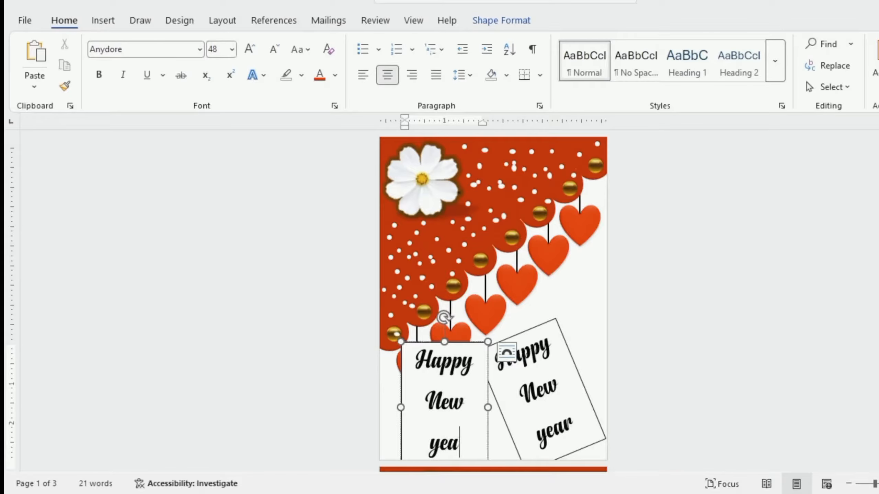
{"action": "type", "text": "2025"}
Step: Format 2025 in the Algerian font at size 72 and widen its text box to about 3.07" so it fits on one line
{"action": "left_click", "coordinate": [232, 50]}
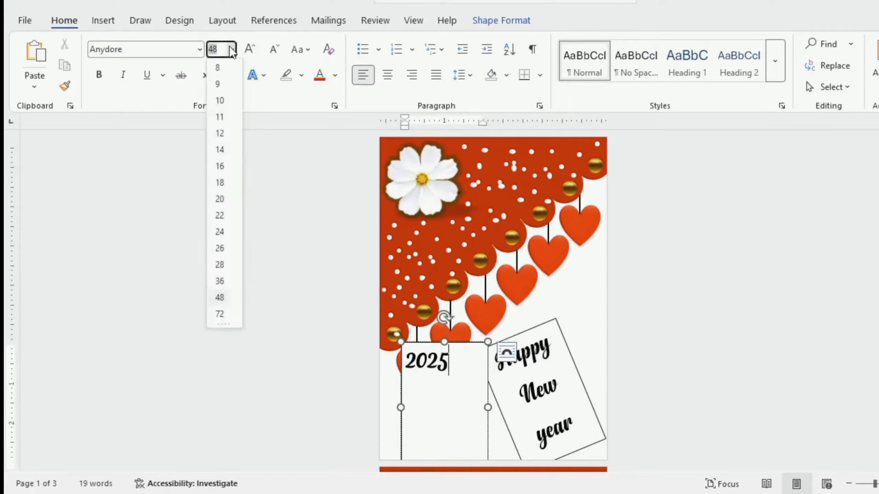
{"action": "left_click", "coordinate": [221, 314]}
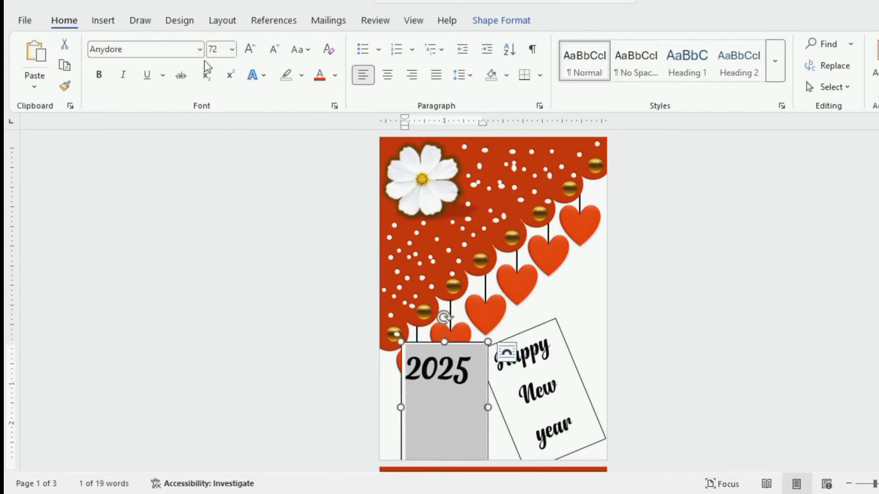
{"action": "left_click", "coordinate": [199, 50]}
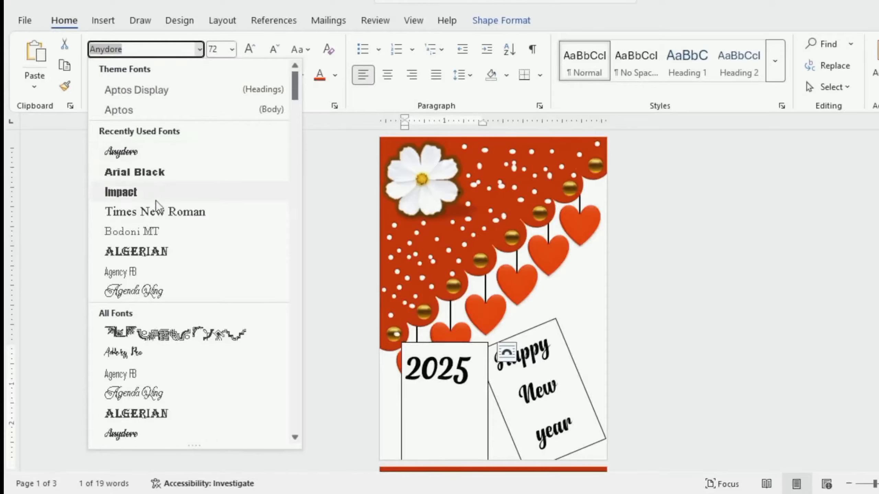
{"action": "left_click", "coordinate": [152, 258]}
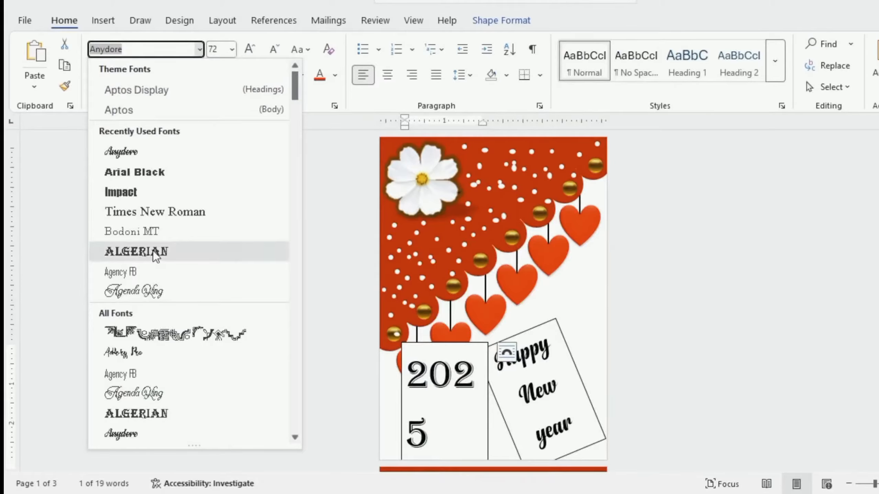
{"action": "left_click_drag", "start_coordinate": [488, 408], "coordinate": [522, 408]}
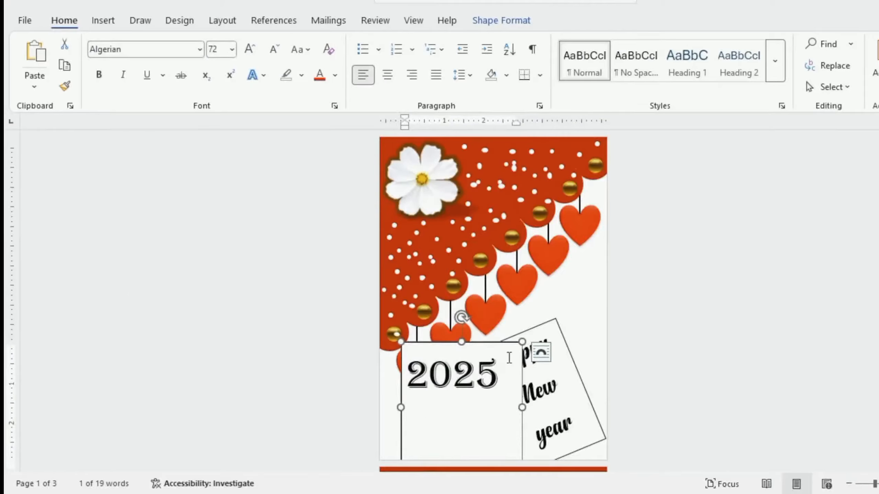
Step: Remove the outline and fill of the 2025 text box and move it down below the hanging hearts
{"action": "left_click", "coordinate": [518, 21]}
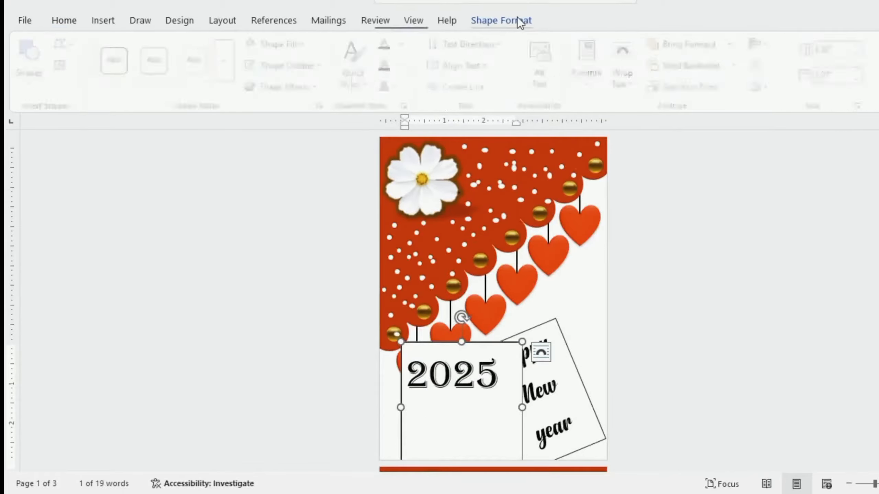
{"action": "left_click", "coordinate": [324, 65]}
{"action": "left_click", "coordinate": [284, 256]}
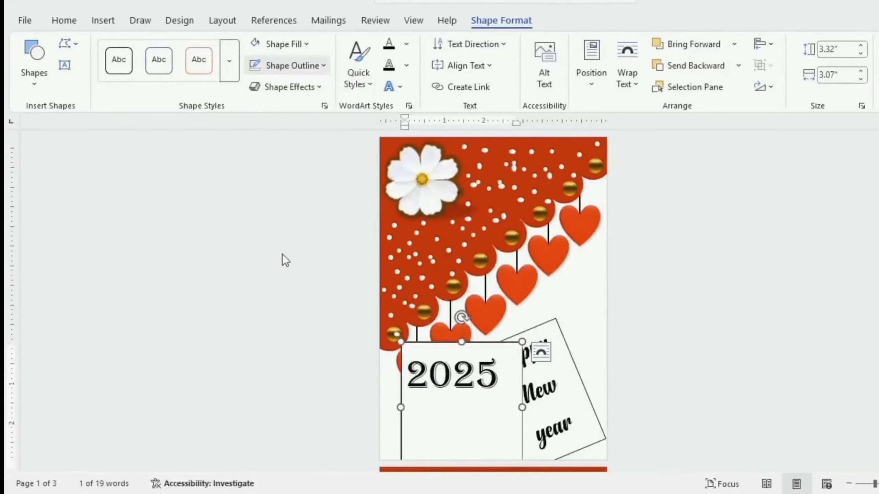
{"action": "left_click", "coordinate": [307, 43]}
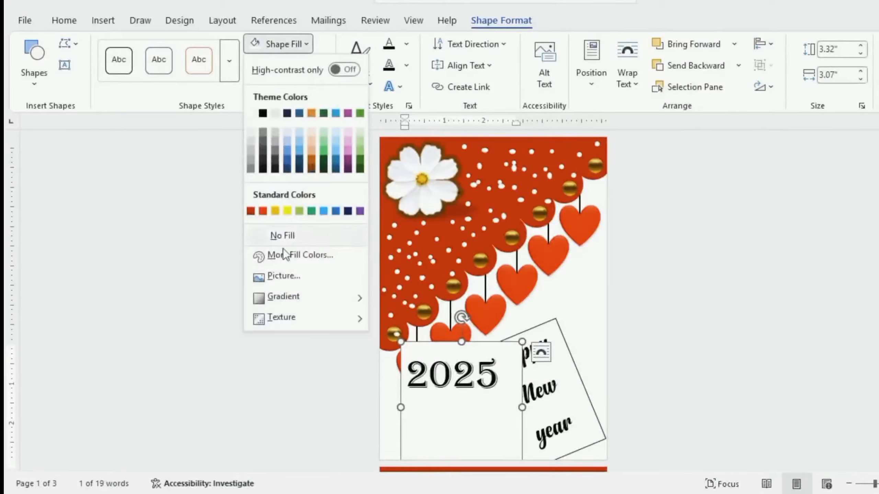
{"action": "left_click", "coordinate": [280, 238]}
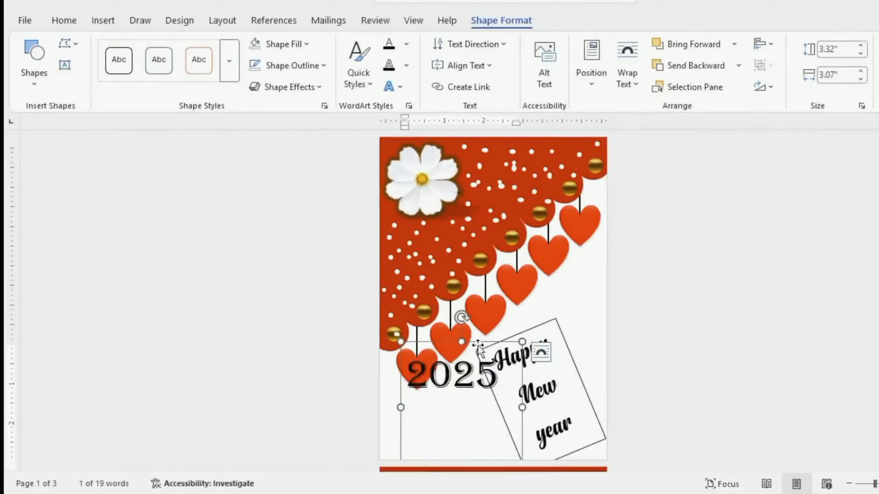
{"action": "left_click_drag", "start_coordinate": [478, 340], "coordinate": [465, 382]}
Step: Remove the outline from the tilted Happy New year text box
{"action": "left_click", "coordinate": [558, 333]}
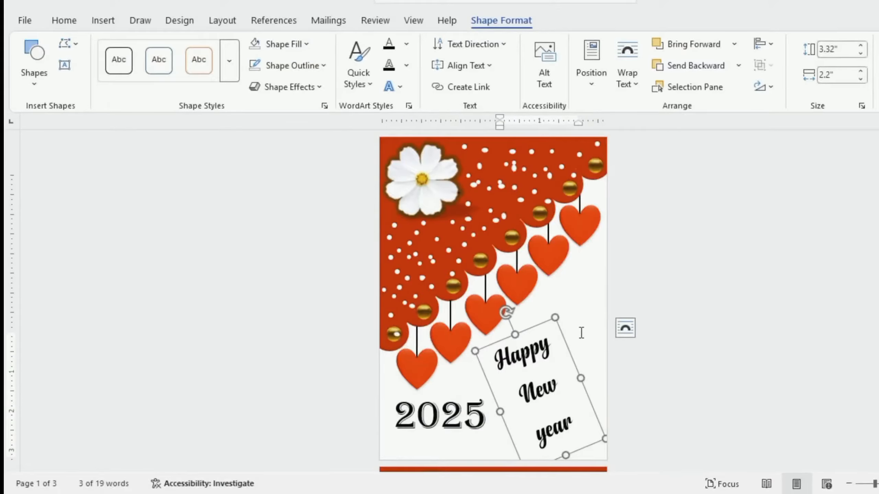
{"action": "left_click", "coordinate": [556, 337]}
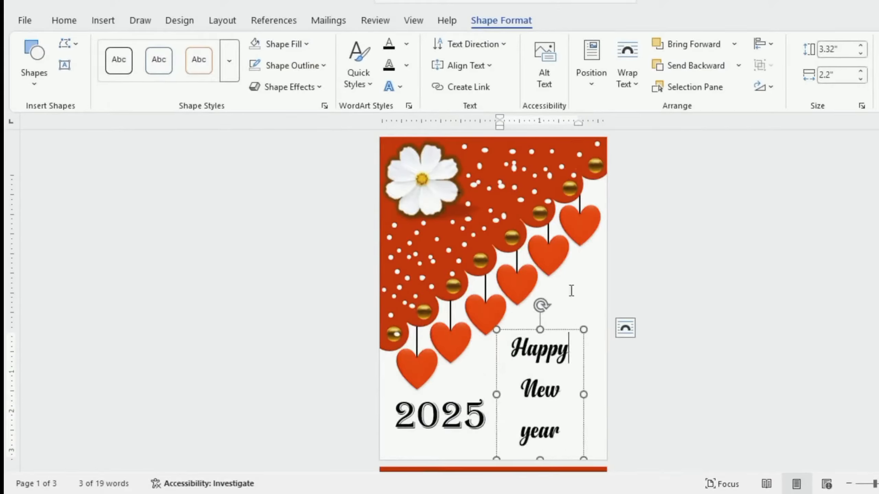
{"action": "left_click", "coordinate": [549, 295]}
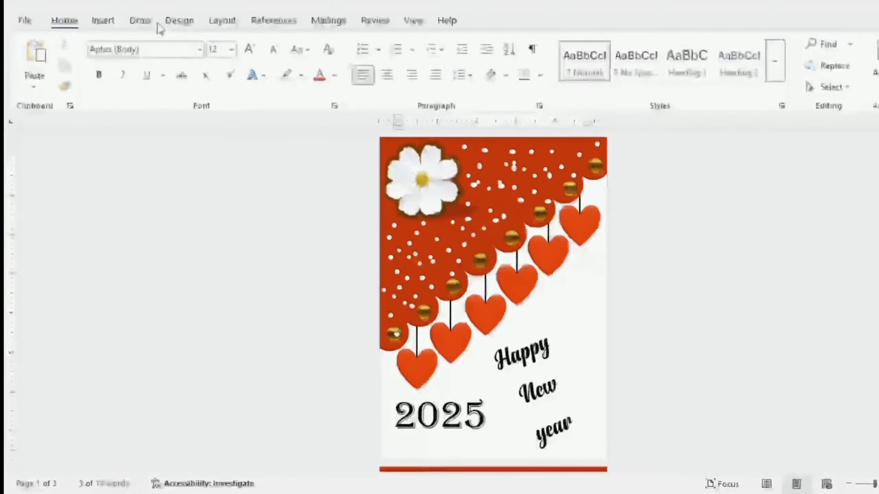
Step: Draw a small heart about 0.46" high and wide beside the word New
{"action": "left_click", "coordinate": [103, 22]}
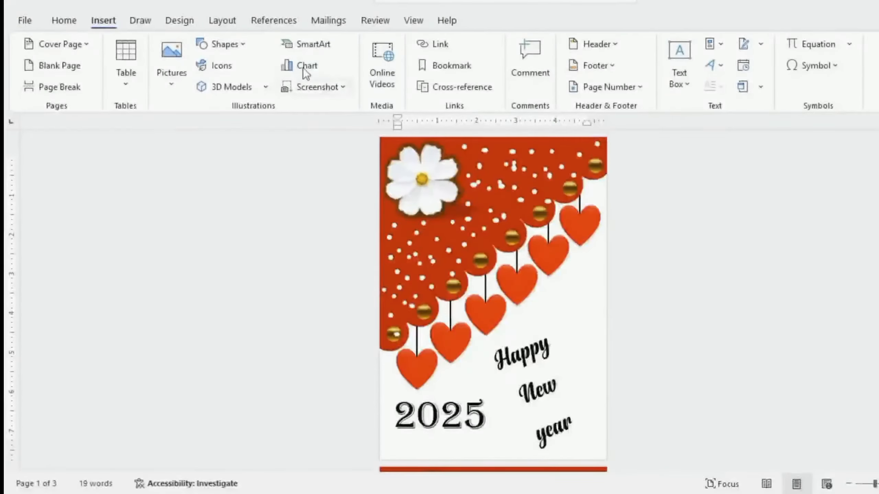
{"action": "left_click", "coordinate": [232, 50]}
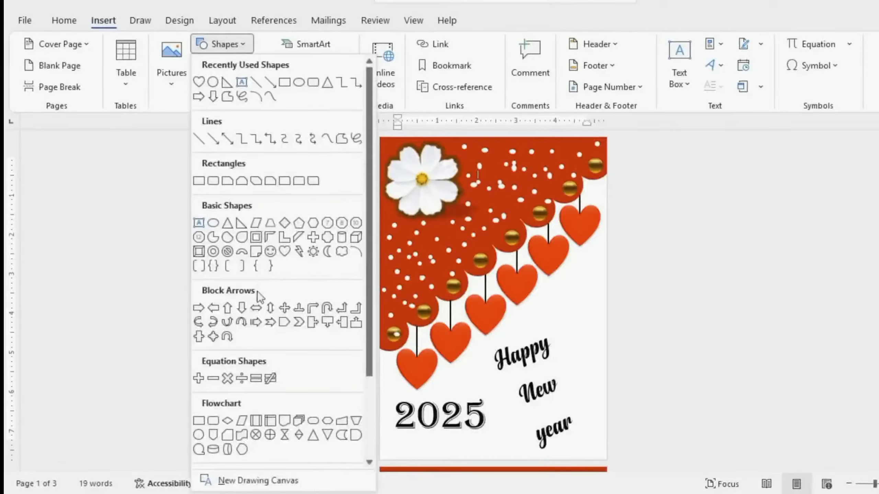
{"action": "left_click", "coordinate": [285, 252]}
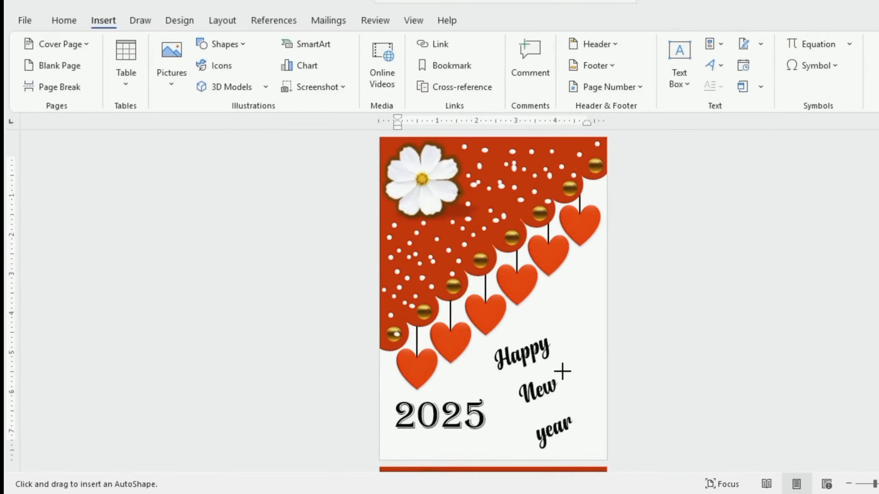
{"action": "left_click_drag", "start_coordinate": [562, 371], "coordinate": [584, 393]}
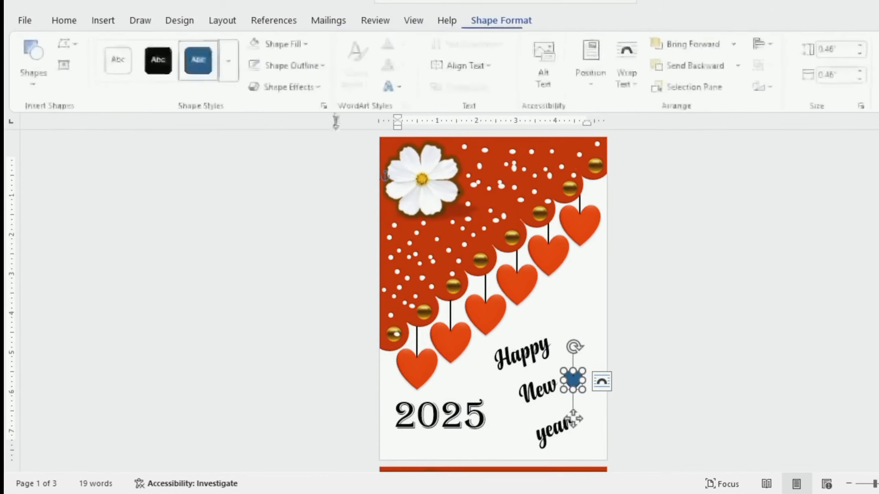
Step: Give the small heart no outline, a standard red fill and a bevelled preset shape effect
{"action": "left_click", "coordinate": [322, 66]}
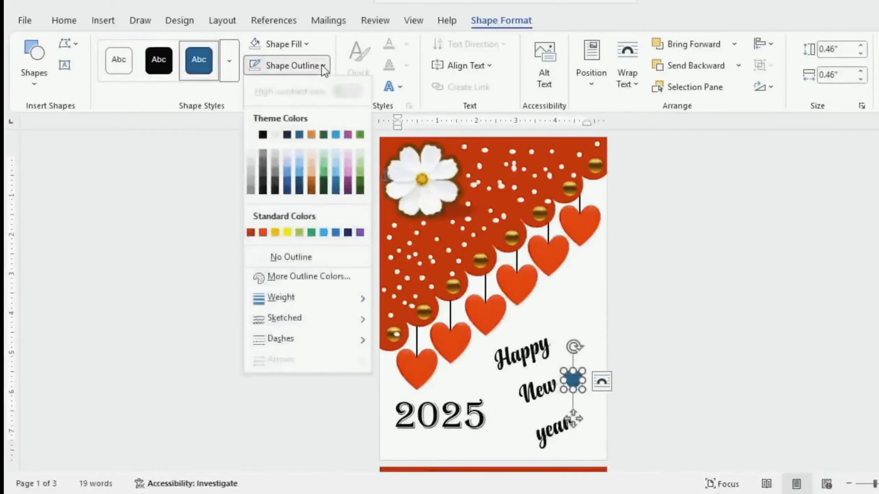
{"action": "left_click", "coordinate": [298, 258]}
{"action": "left_click", "coordinate": [305, 43]}
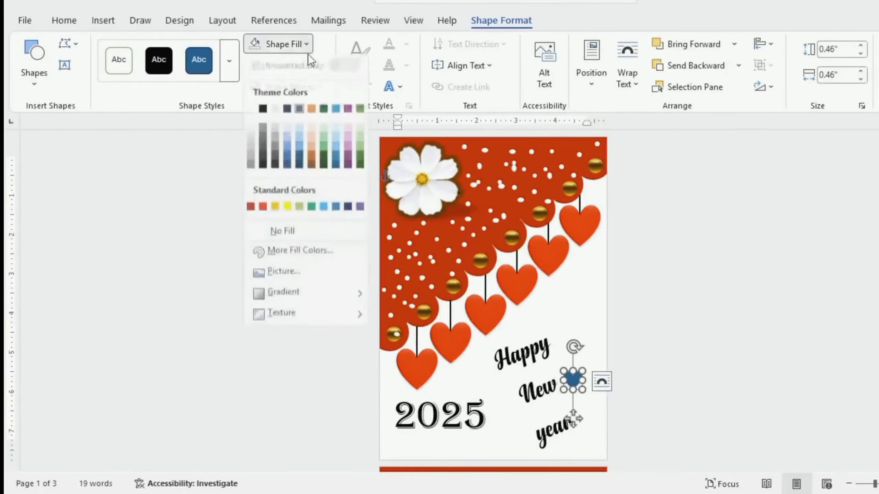
{"action": "left_click", "coordinate": [263, 211]}
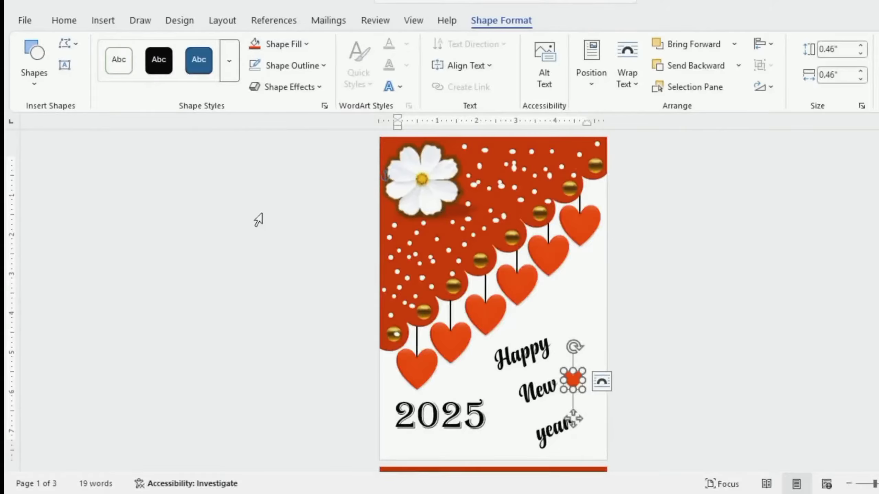
{"action": "left_click", "coordinate": [317, 87]}
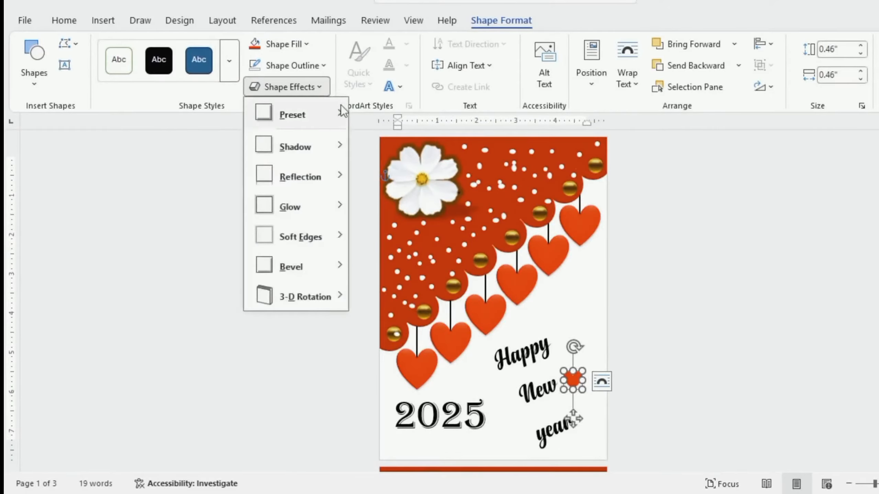
{"action": "mouse_move", "coordinate": [320, 120]}
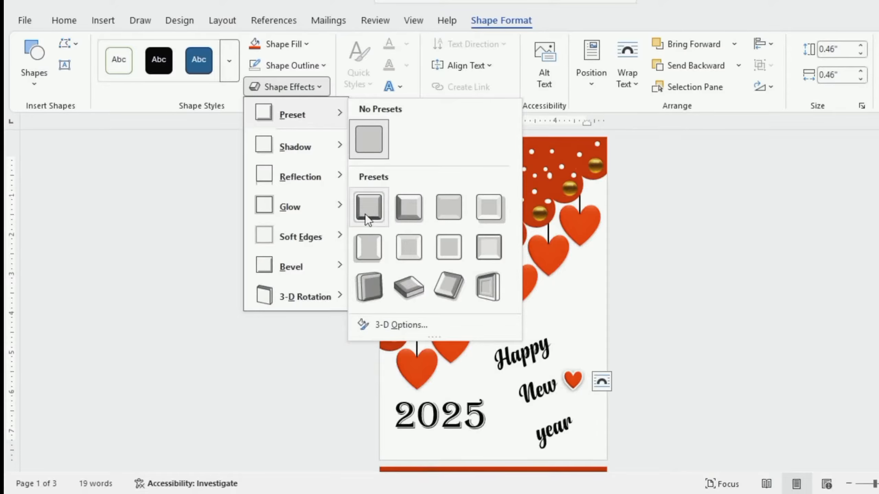
{"action": "left_click", "coordinate": [393, 214]}
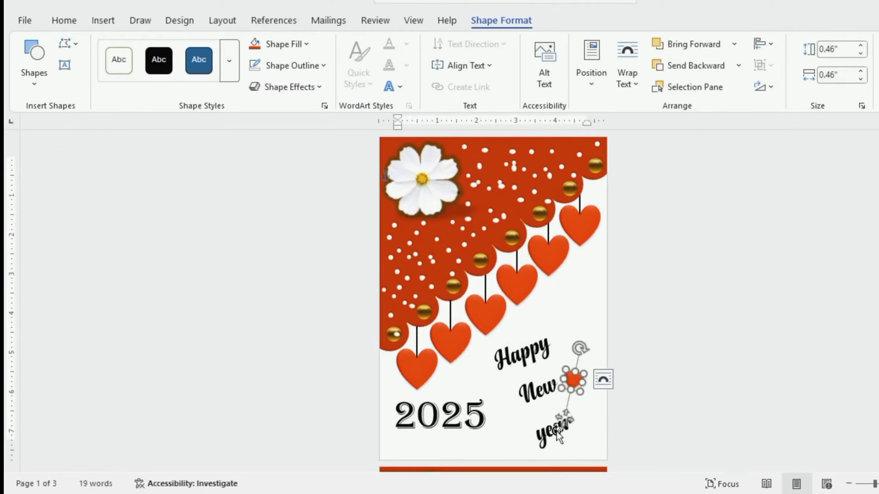
Step: Duplicate the tilted small heart, place a smaller copy just above it and group the two hearts
{"action": "left_click_drag", "start_coordinate": [565, 417], "coordinate": [572, 426]}
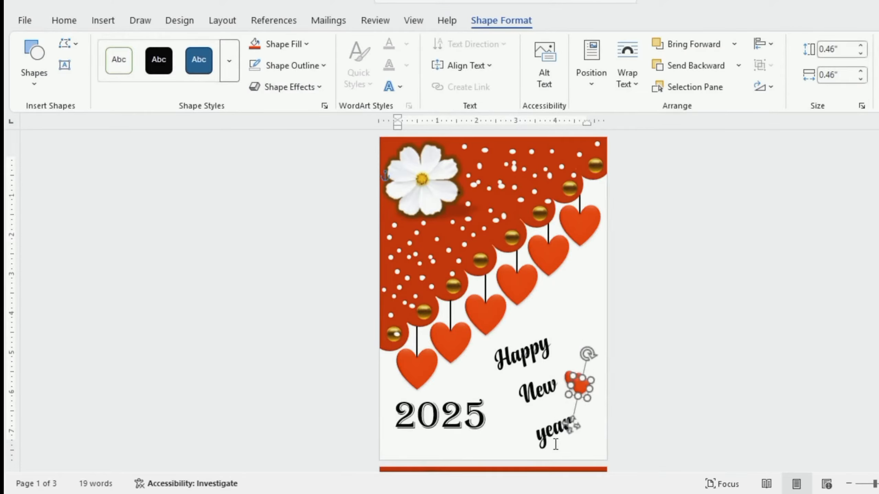
{"action": "left_click_drag", "start_coordinate": [582, 389], "coordinate": [579, 365]}
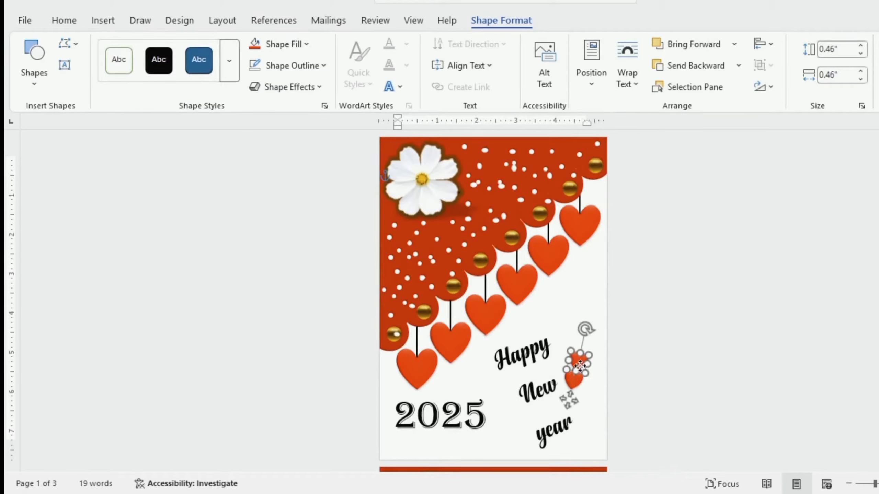
{"action": "left_click", "coordinate": [576, 382], "text": "shift"}
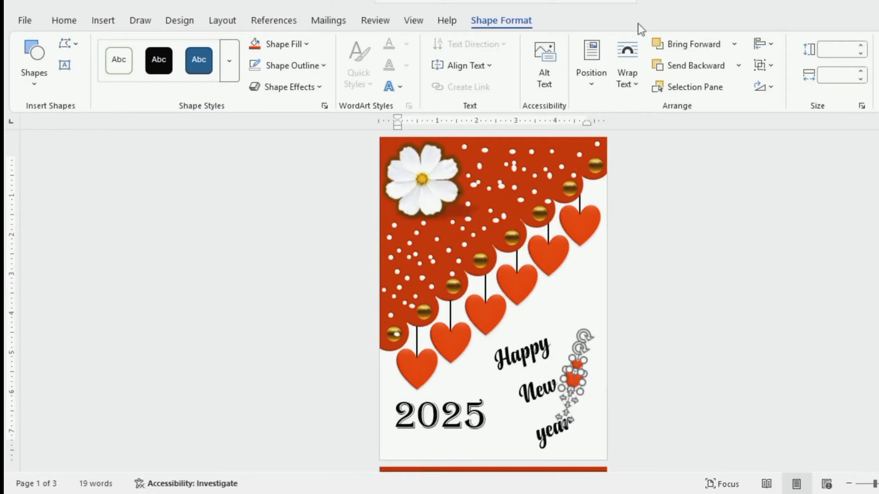
{"action": "left_click", "coordinate": [769, 66]}
{"action": "left_click", "coordinate": [772, 87]}
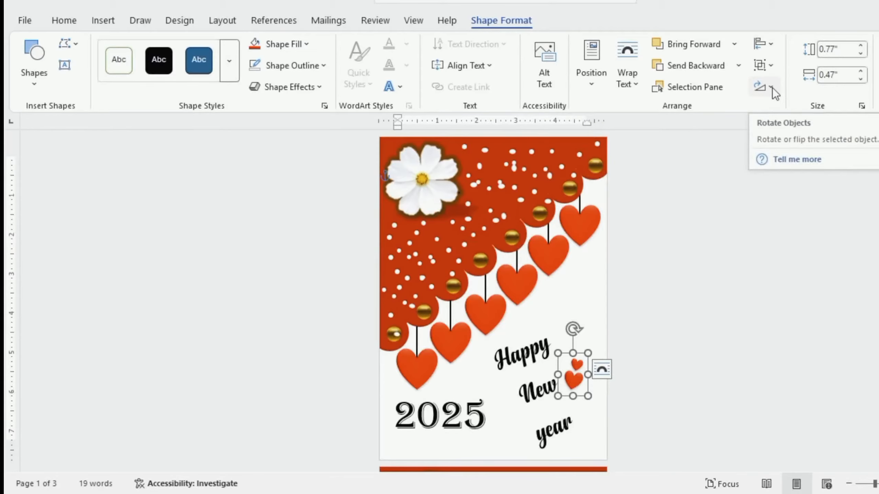
Step: Duplicate the pair of small hearts and place the copy on the other side of the word New
{"action": "key", "text": "ctrl+d"}
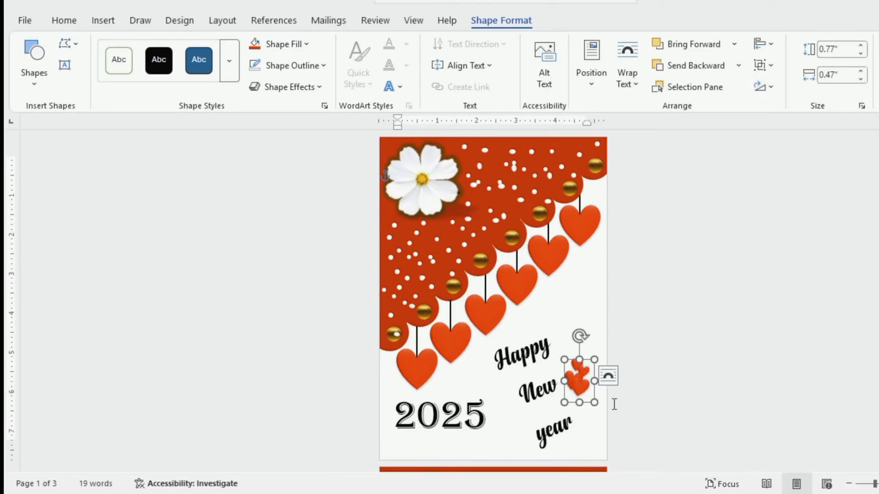
{"action": "left_click_drag", "start_coordinate": [587, 363], "coordinate": [508, 371]}
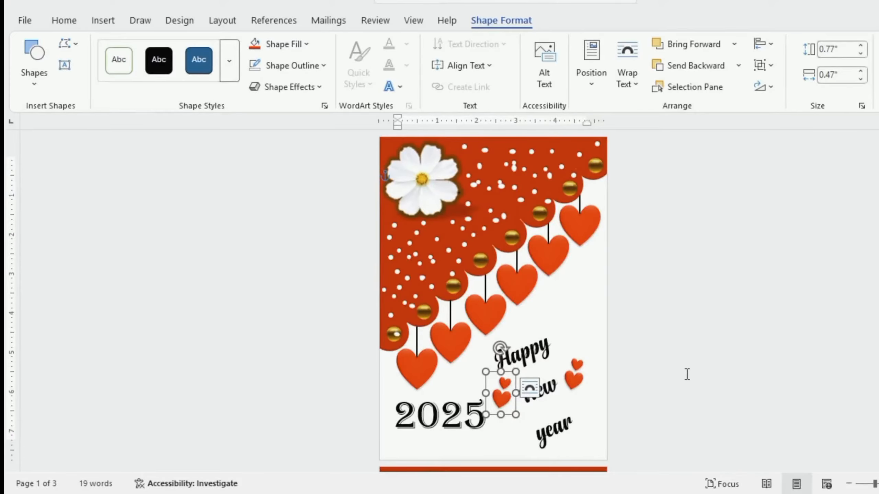
{"action": "left_click", "coordinate": [589, 433]}
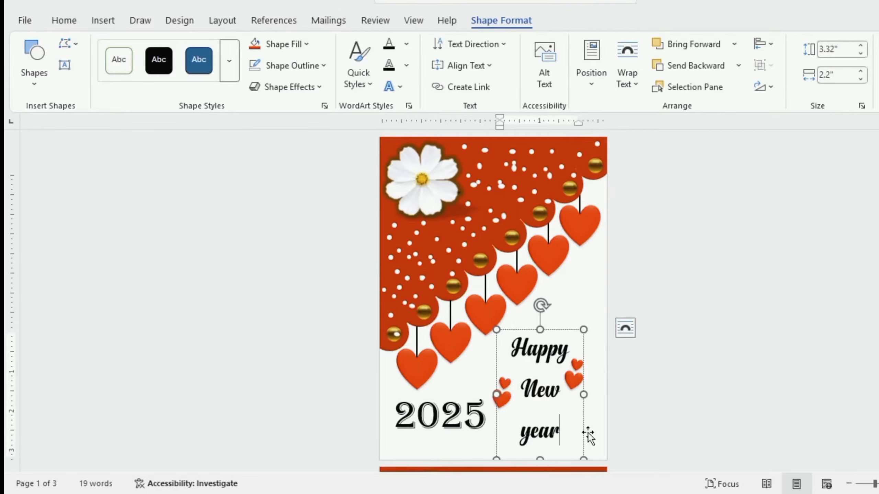
{"action": "left_click", "coordinate": [581, 290]}
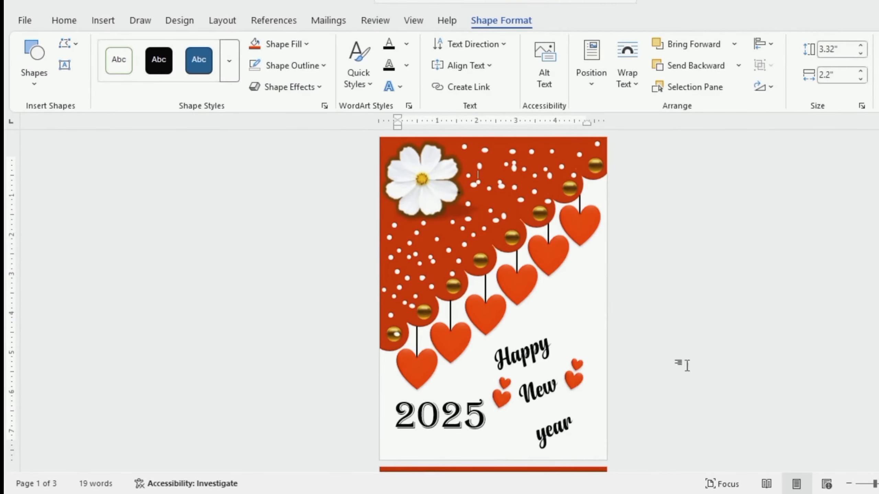
{"action": "scroll", "coordinate": [493, 297], "scroll_direction": "up", "scroll_amount": 5}
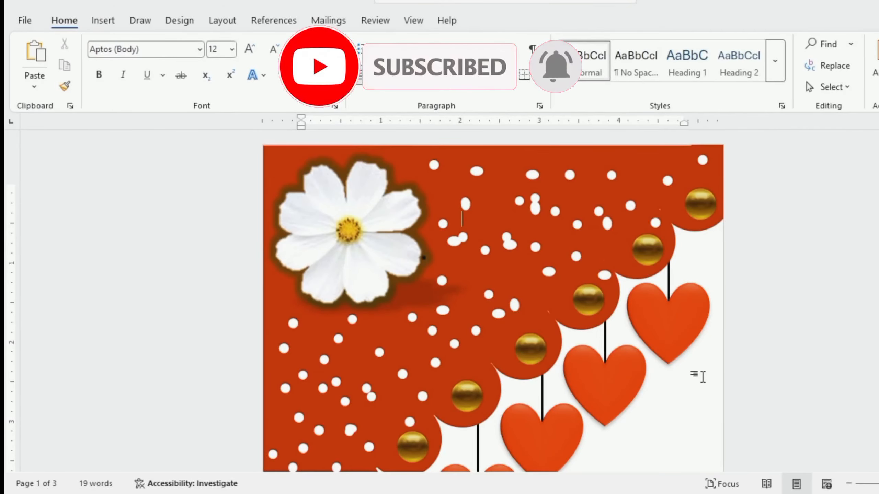
{"action": "scroll", "coordinate": [702, 378], "scroll_direction": "down", "scroll_amount": 5}
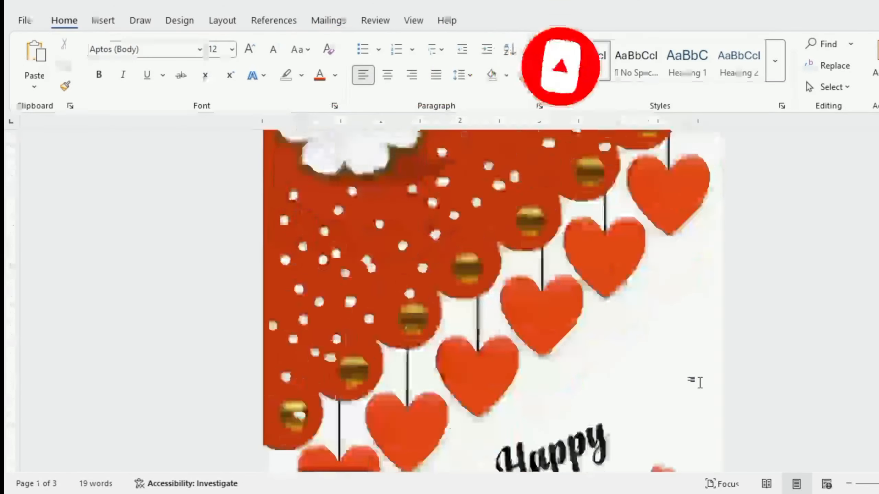